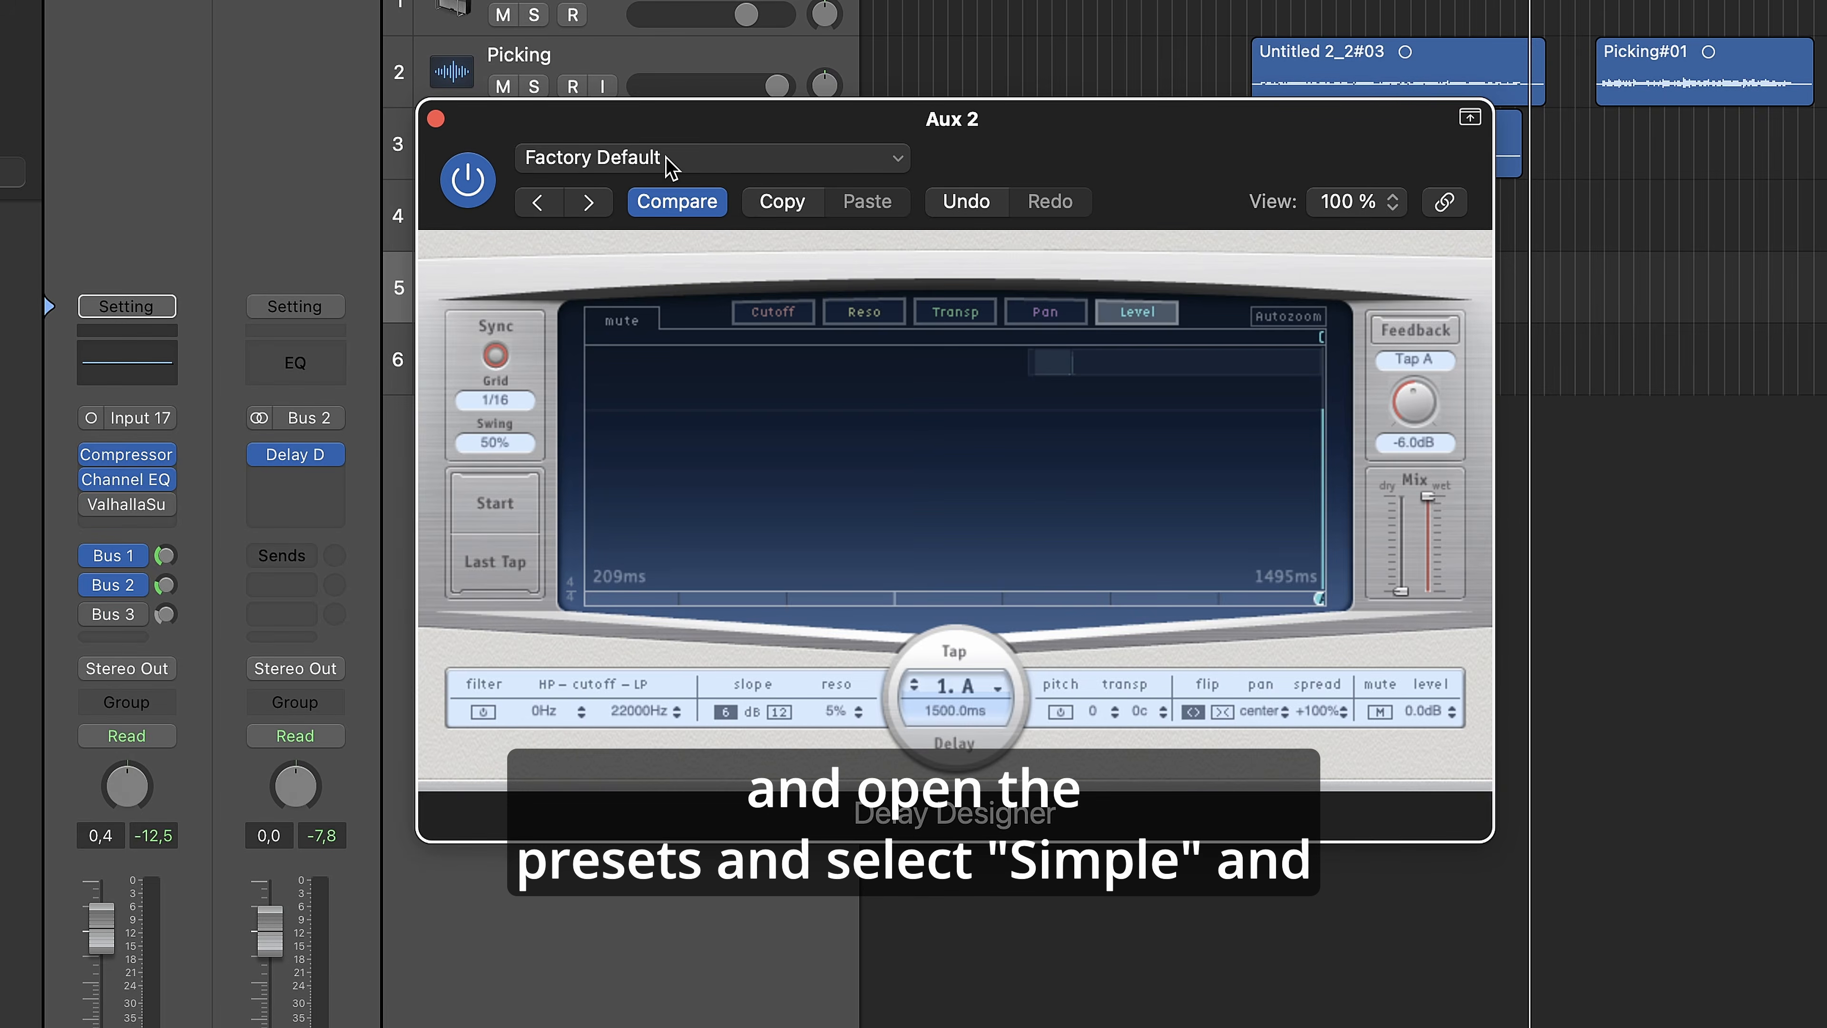
Load the "1\8 Dotted Basic Pan" preset from the Simple category in the Aux 2 Delay Designer
click(722, 237)
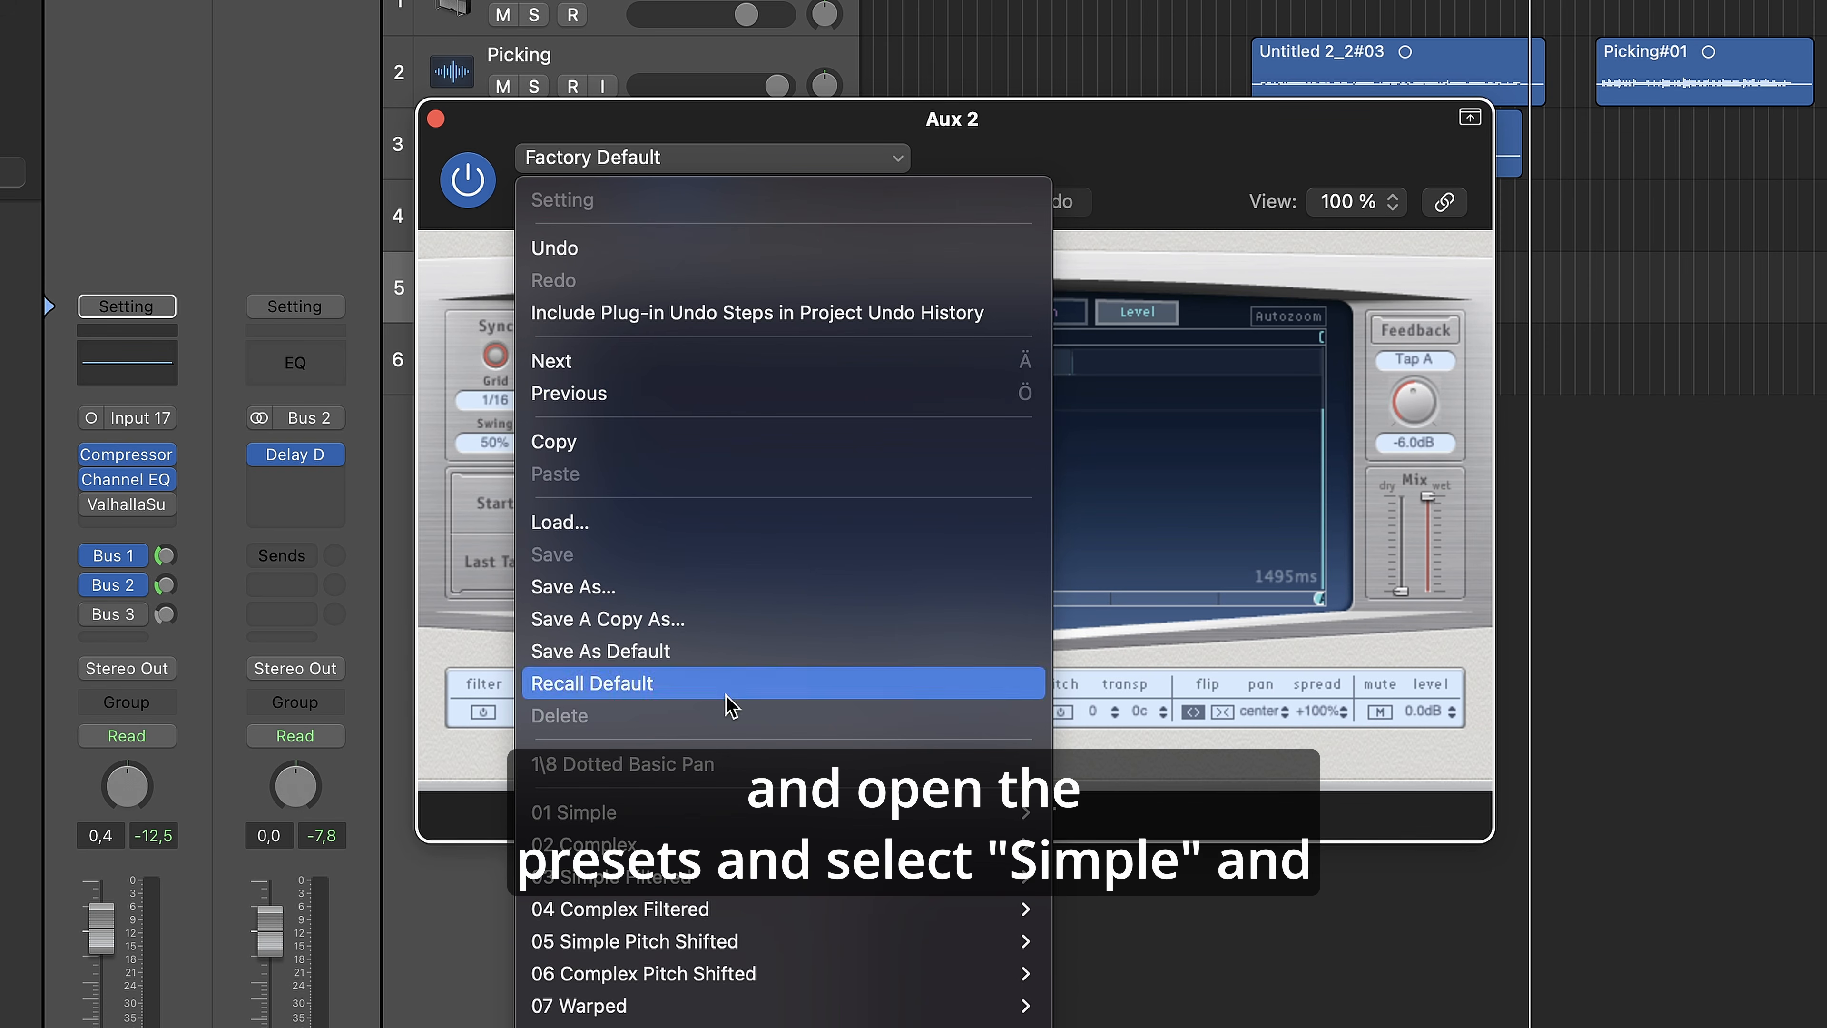
mouse_move(739, 813)
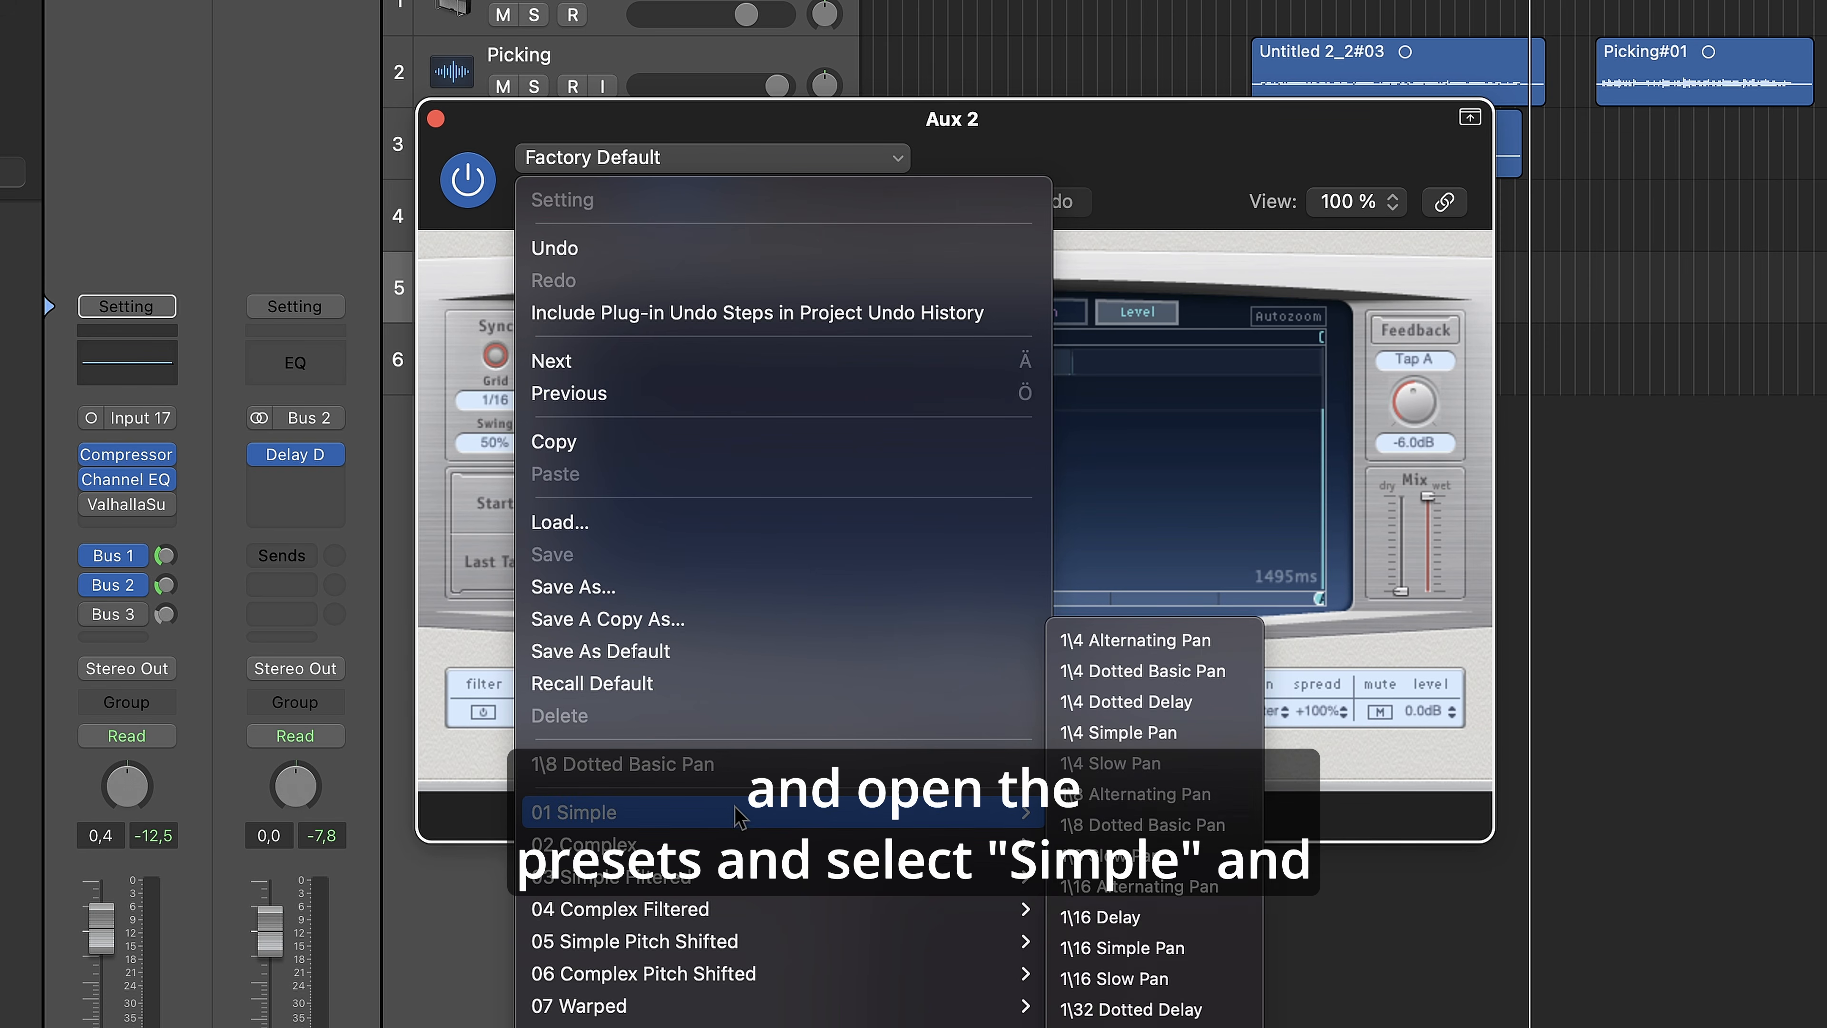
click(1182, 833)
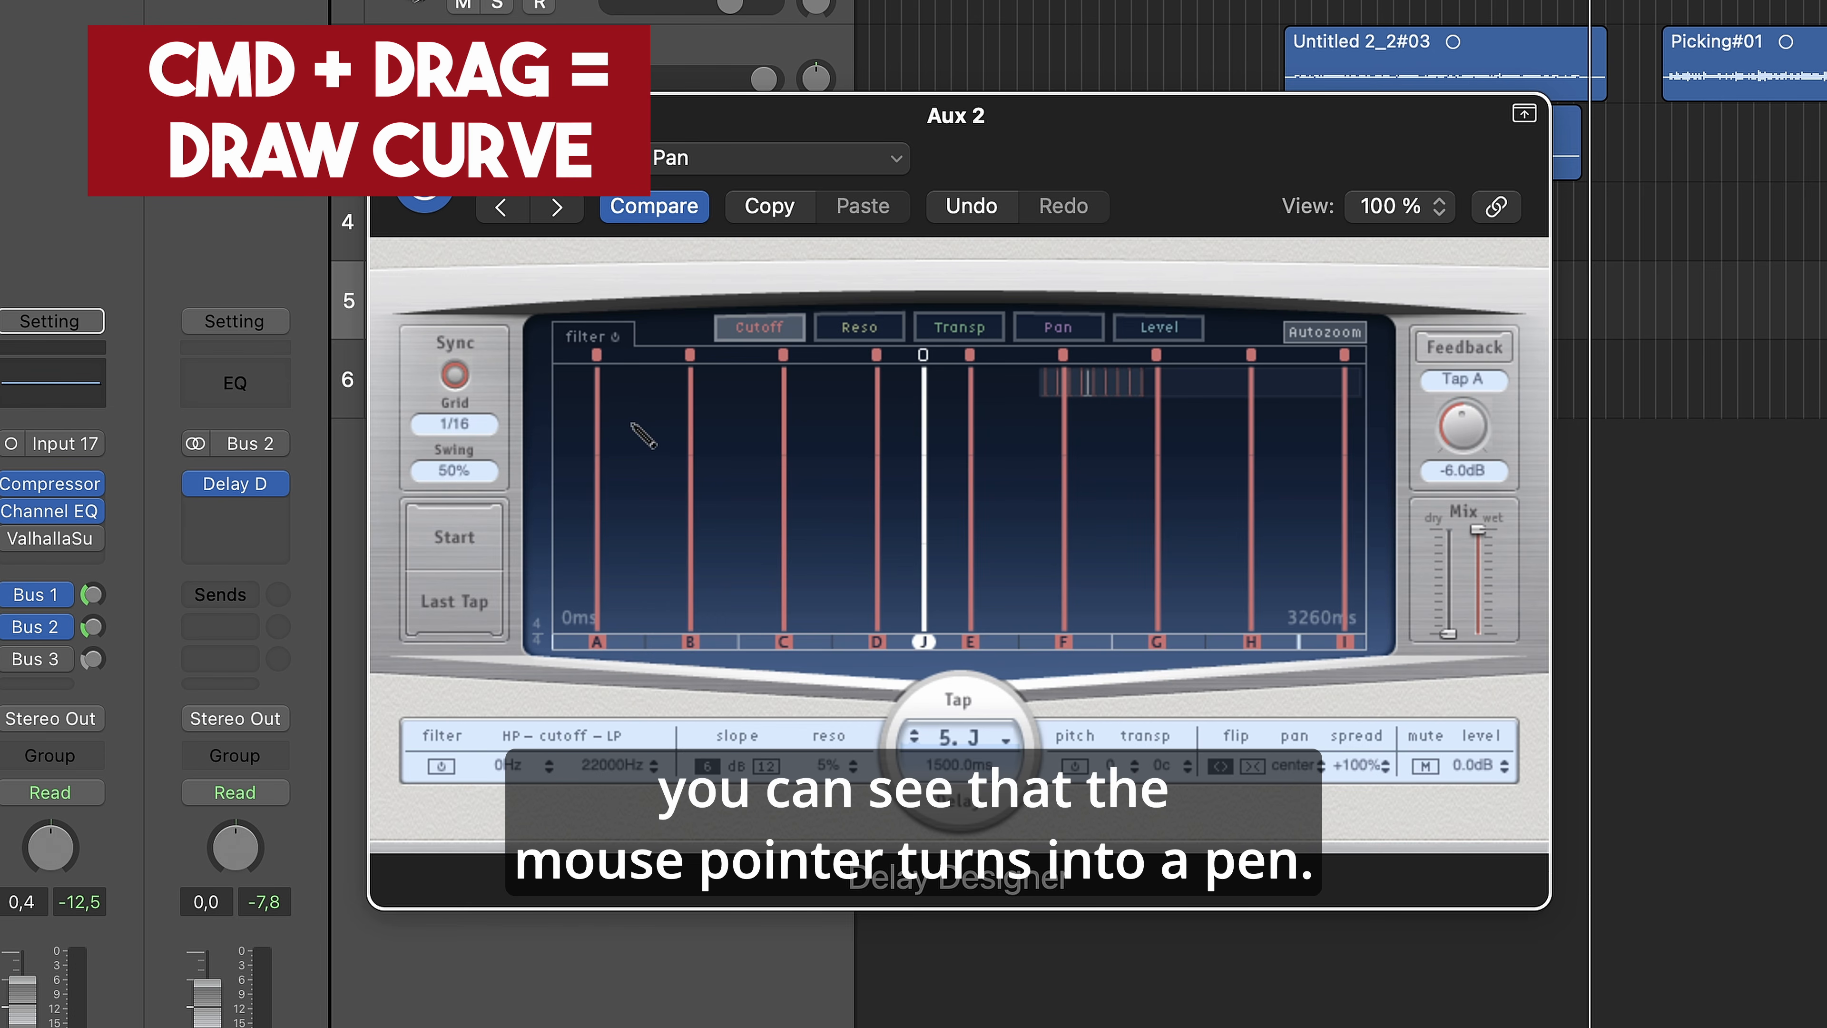
Draw a falling low-pass curve and raised high-pass cutoffs across the delay taps, and draw a descending slope for the tap levels
drag(591, 396, 1349, 480)
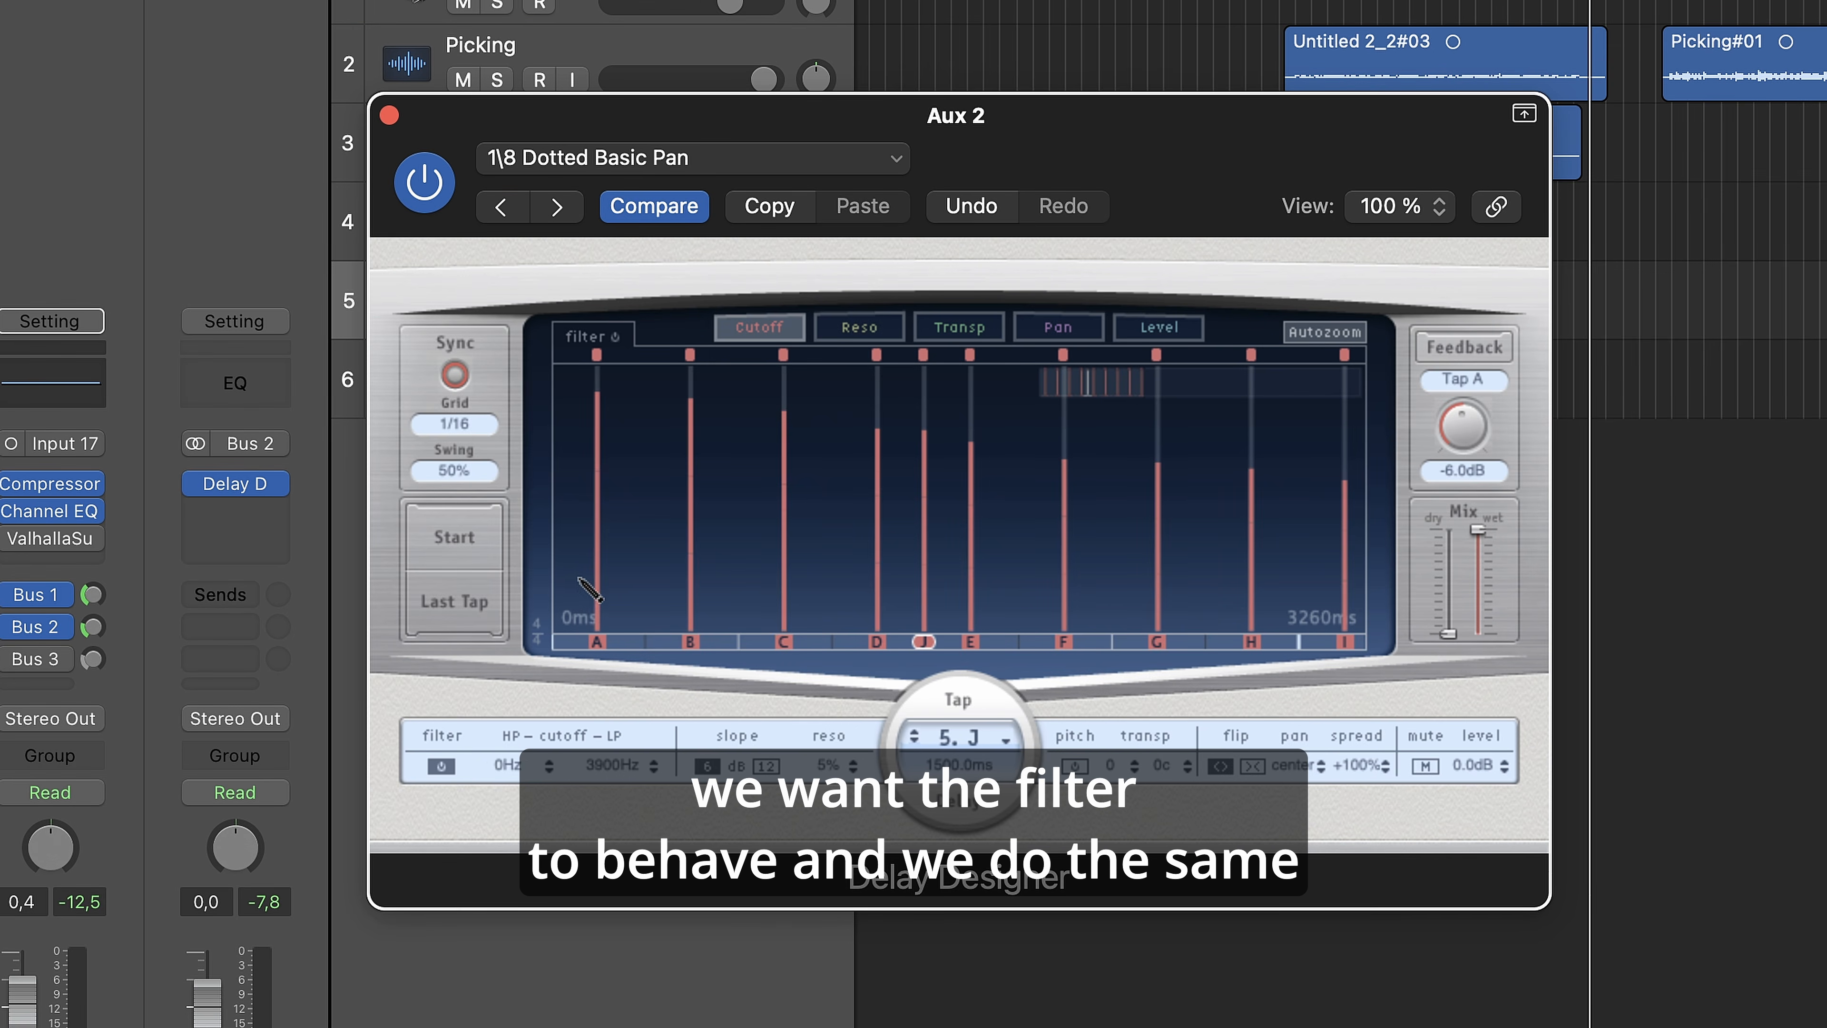
drag(596, 584, 783, 573)
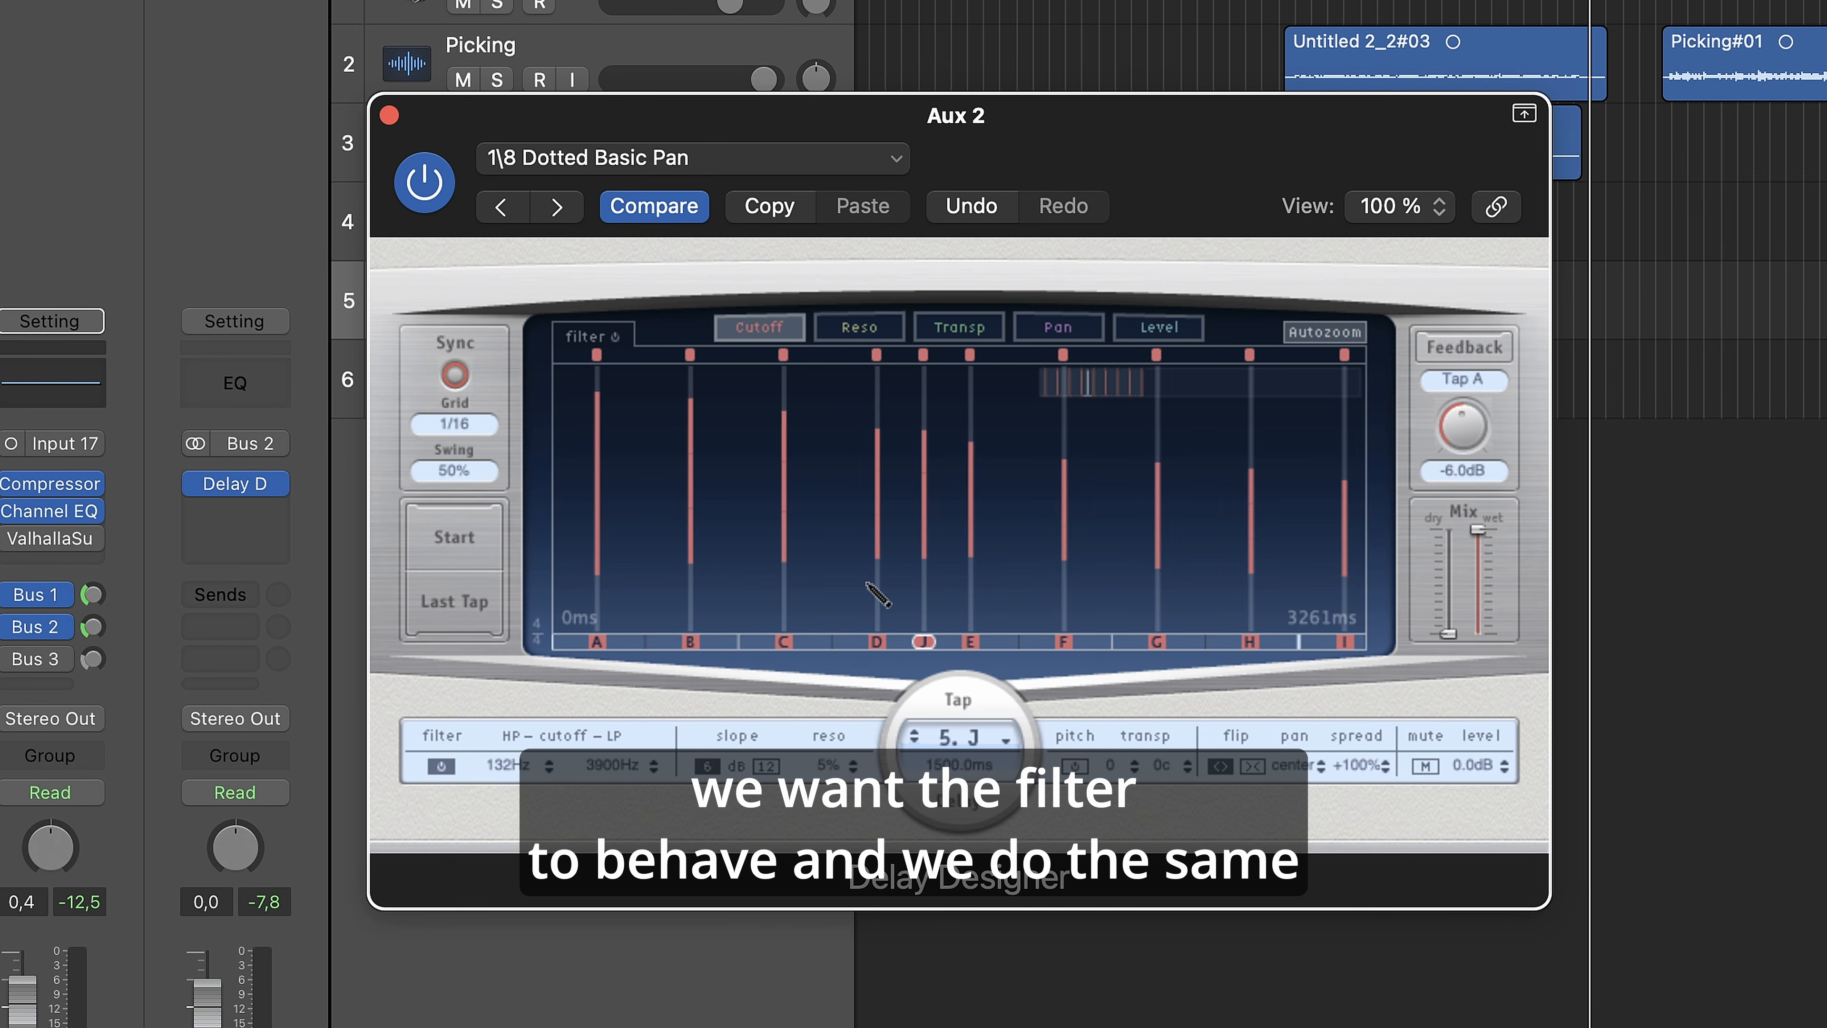
click(1179, 325)
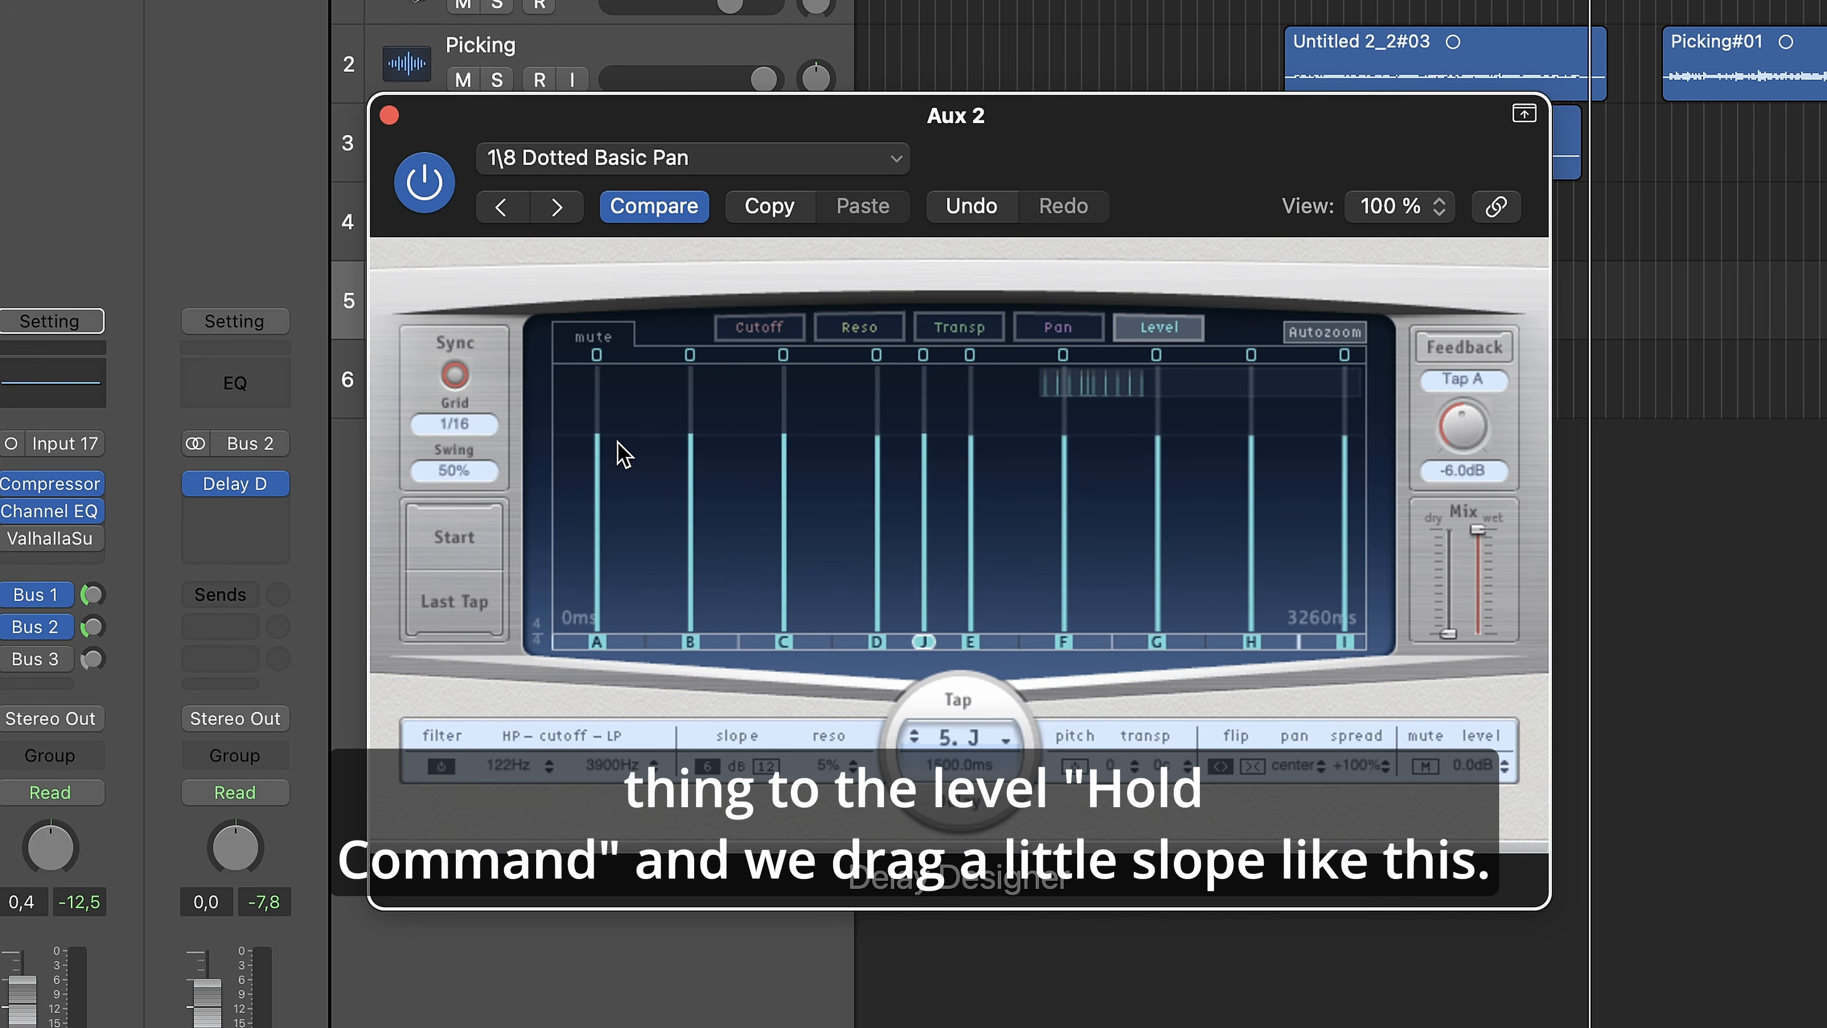
mouse_move(582, 452)
mouse_down()
mouse_move(852, 481)
mouse_move(1388, 622)
mouse_up()
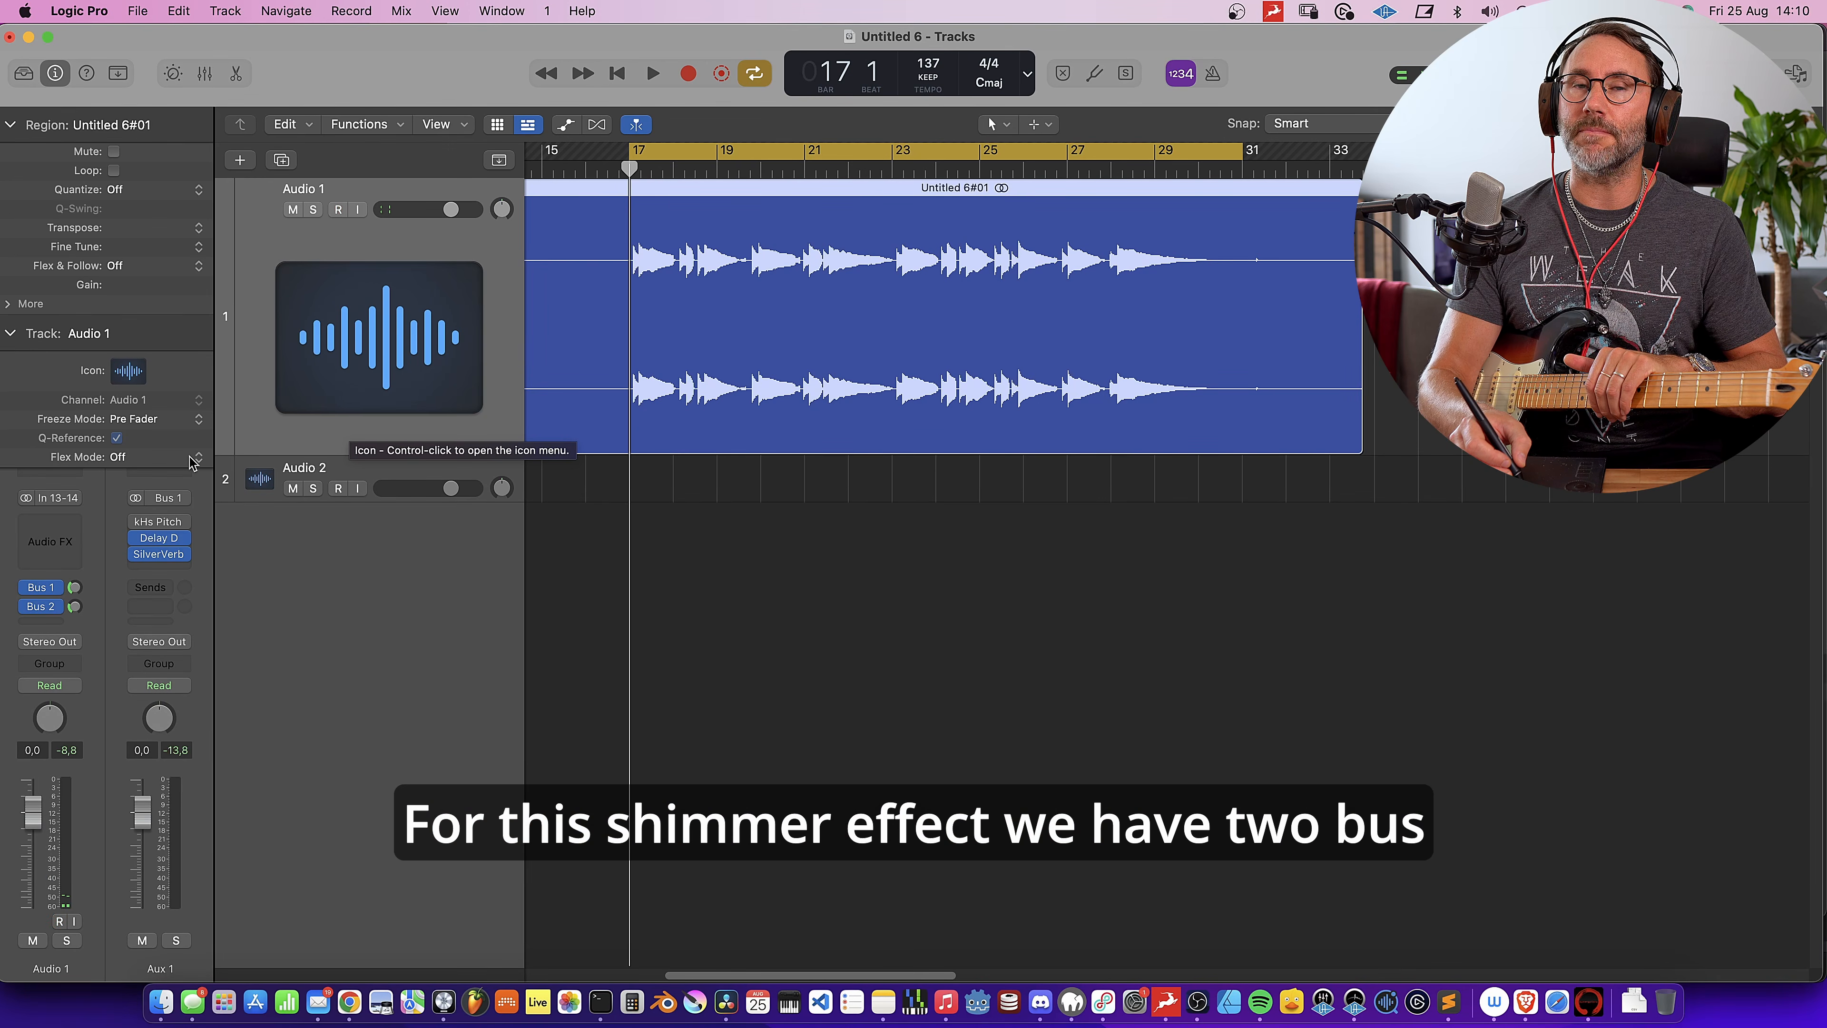
Review the Bus 1 send routing and the Delay Designer and SilverVerb settings on Aux 1
click(45, 589)
click(52, 564)
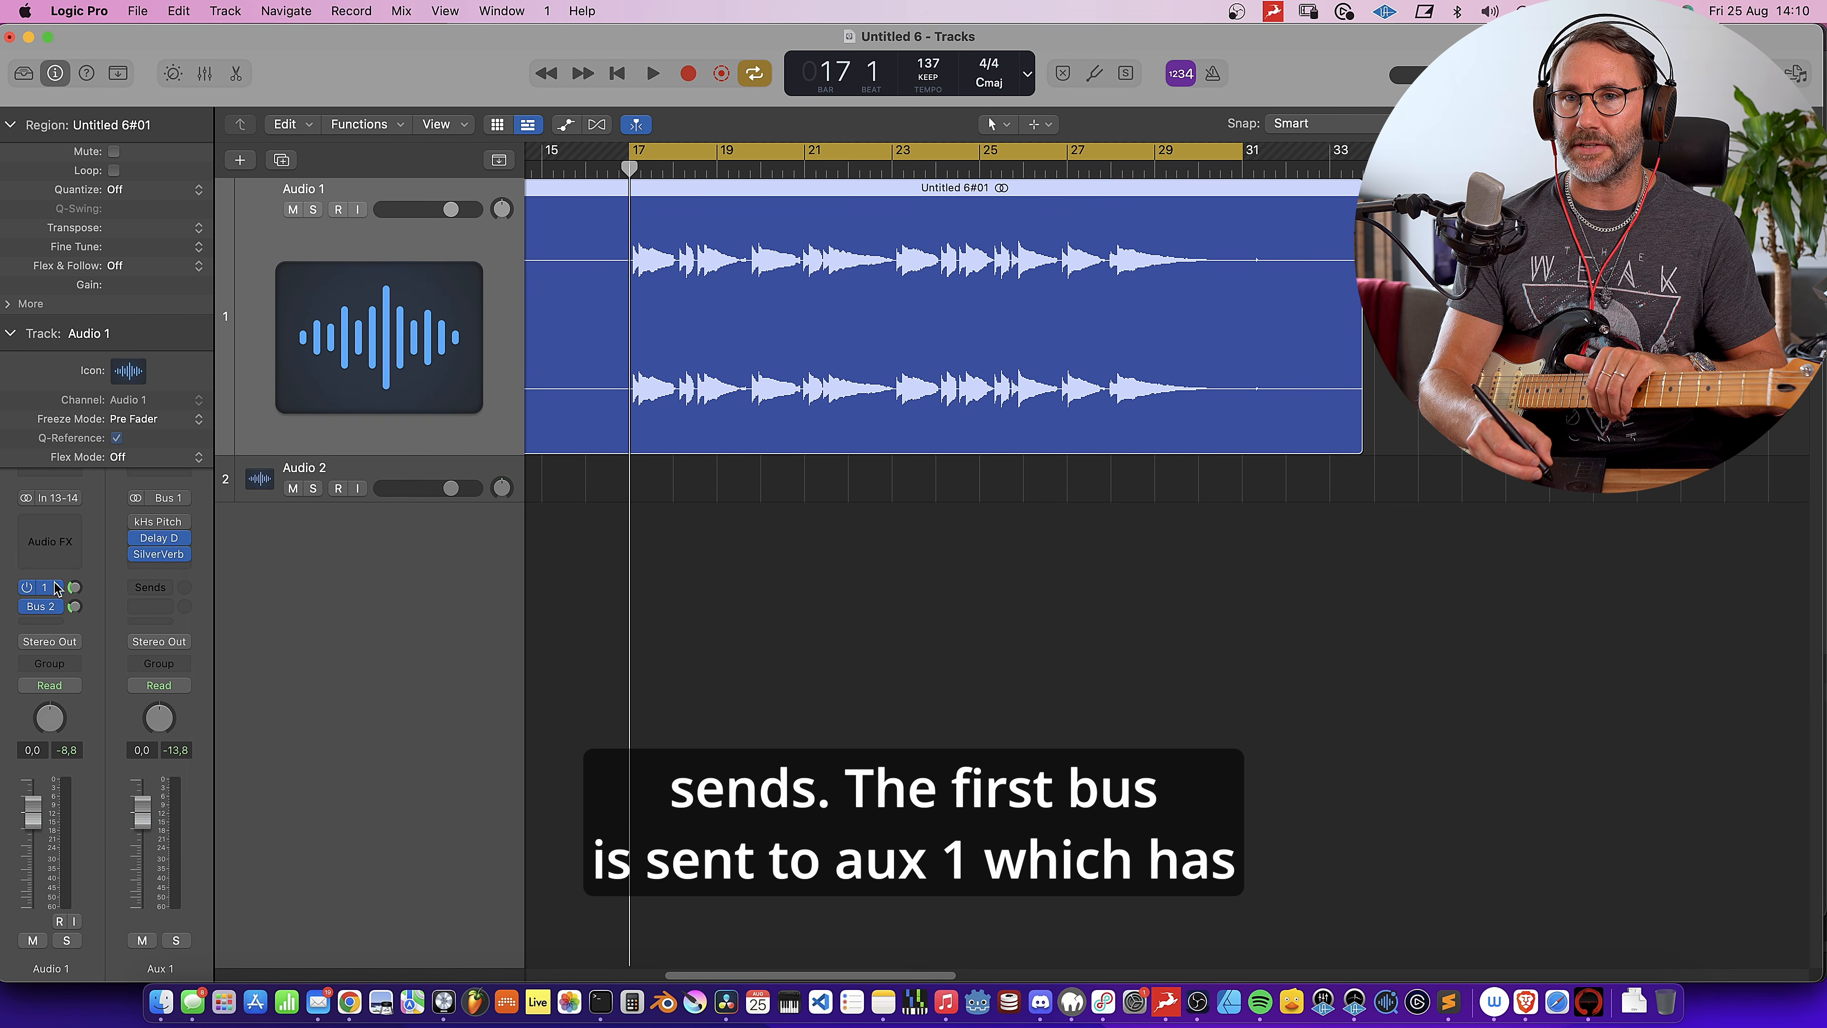
click(167, 536)
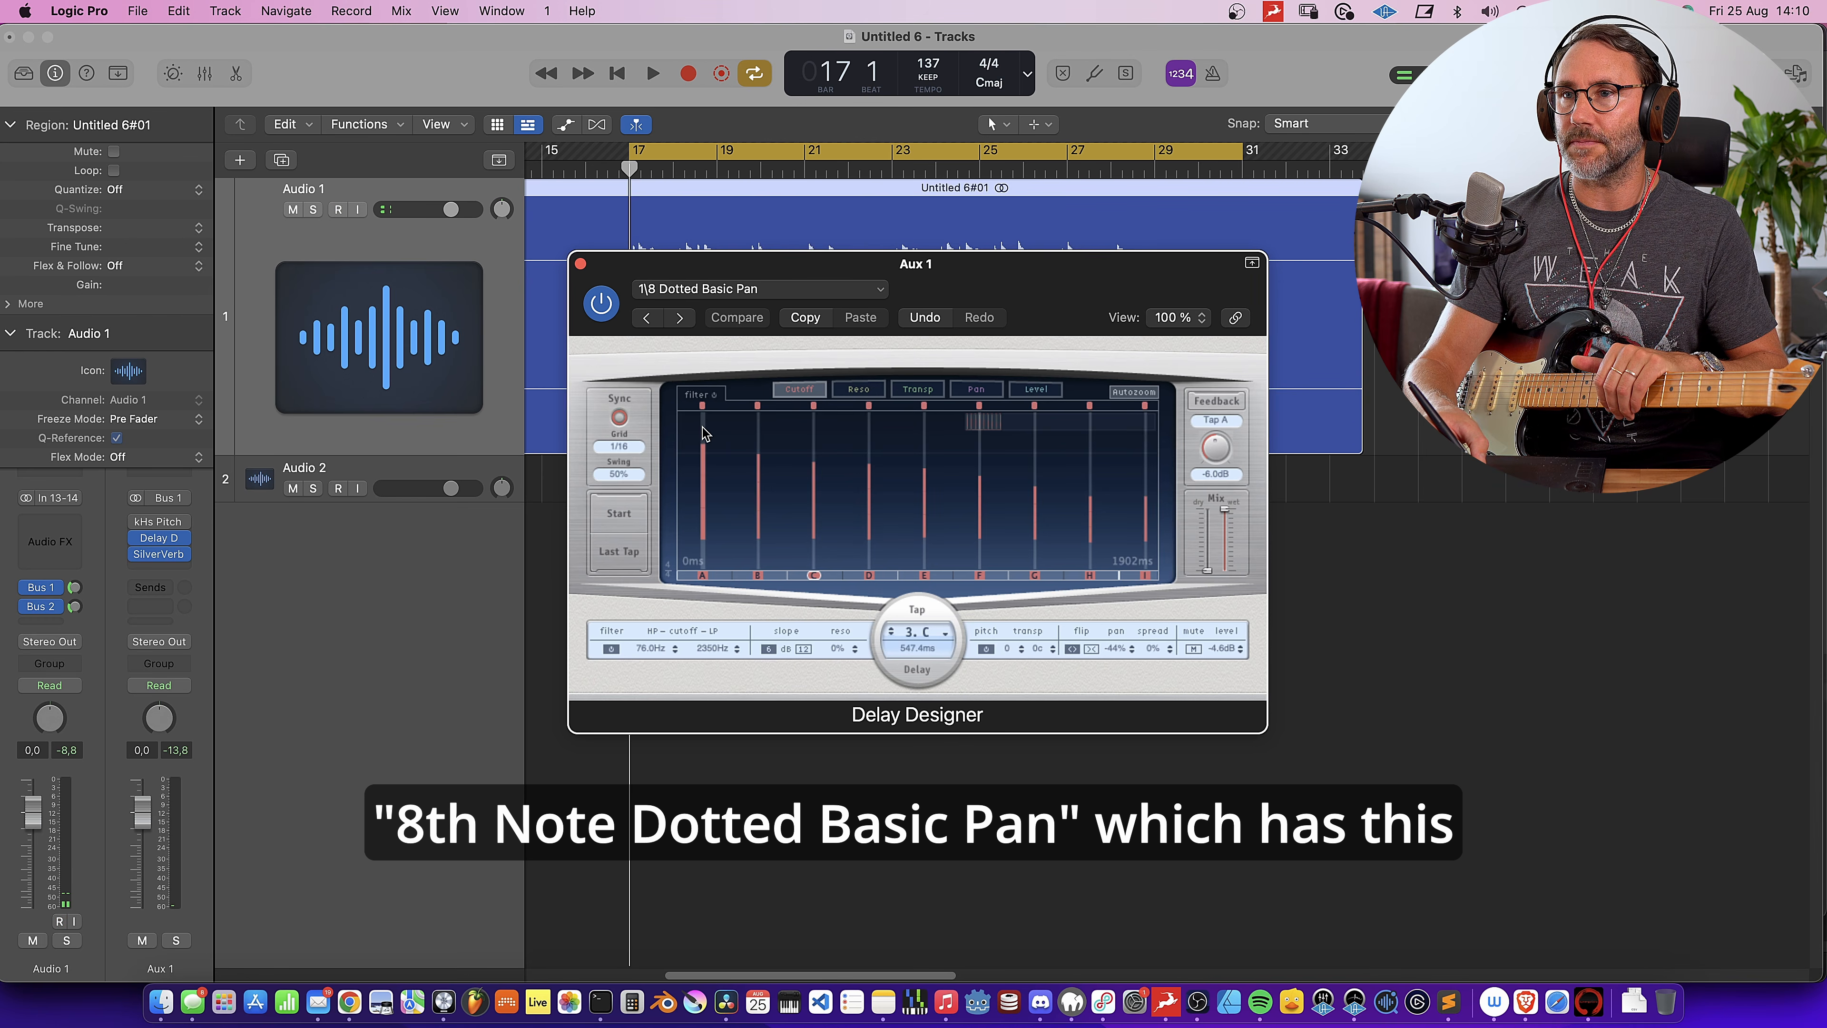
click(580, 263)
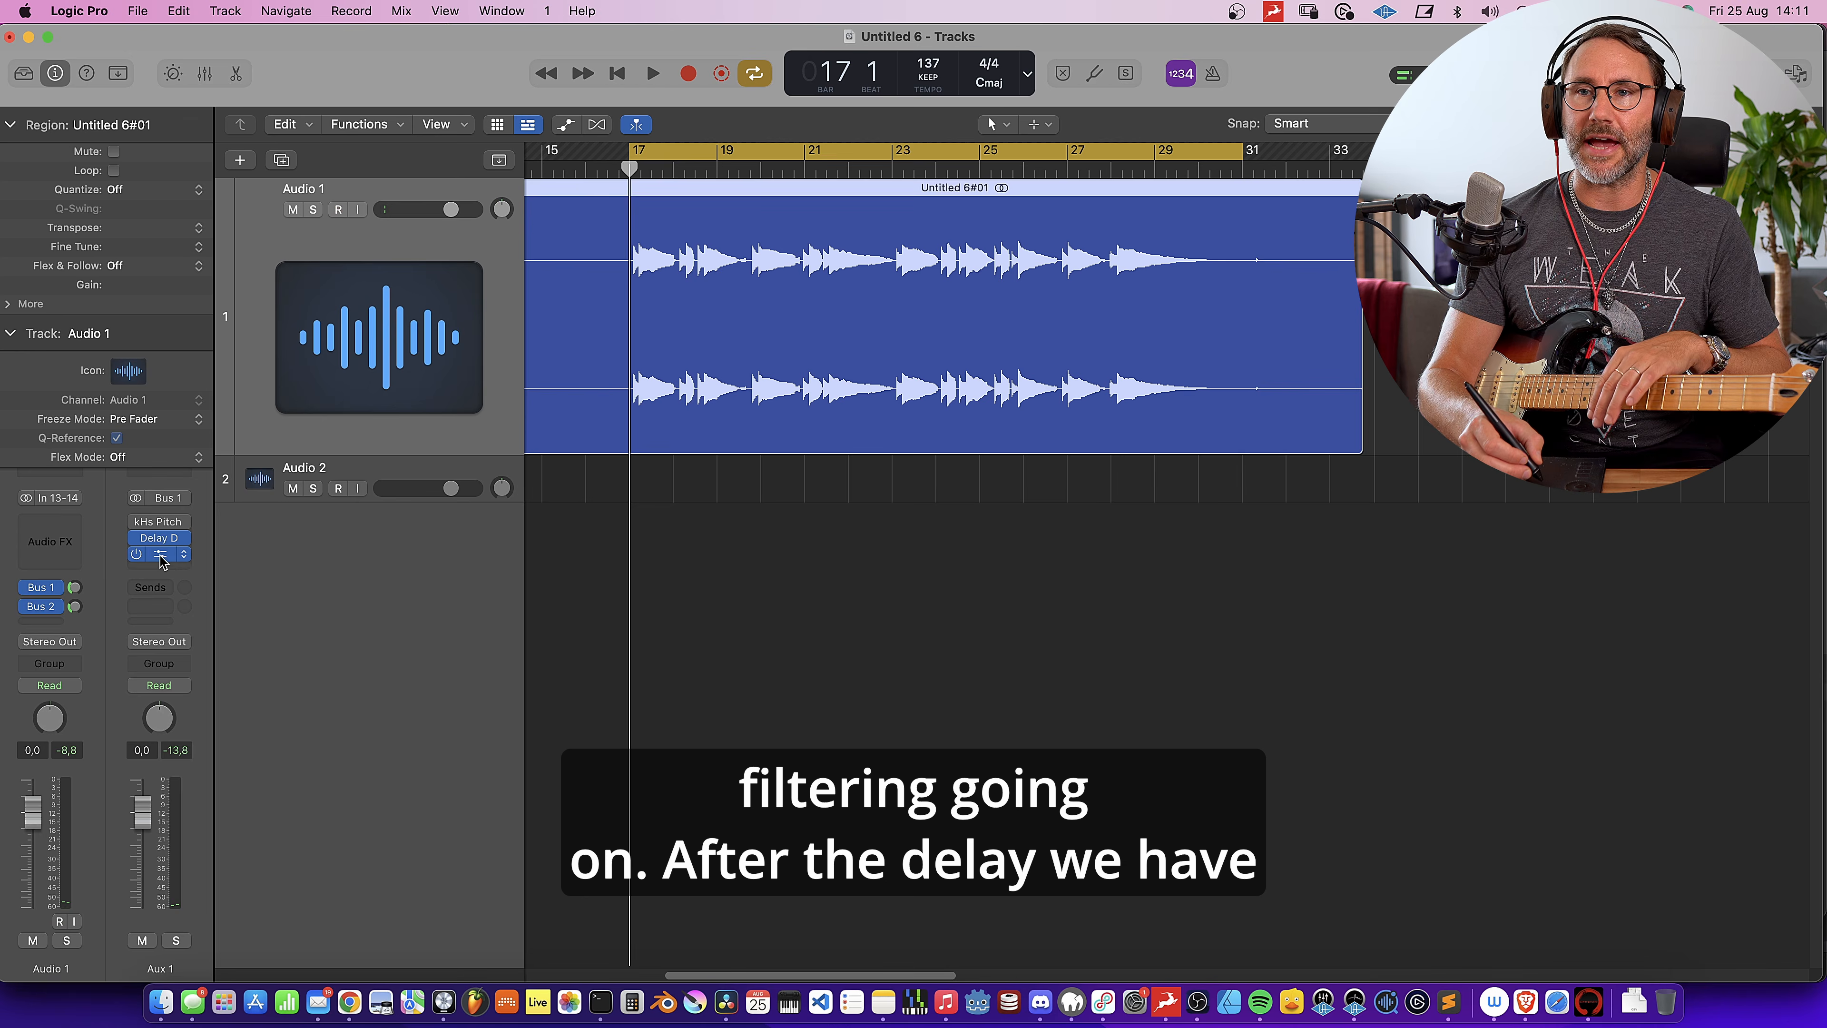
click(159, 553)
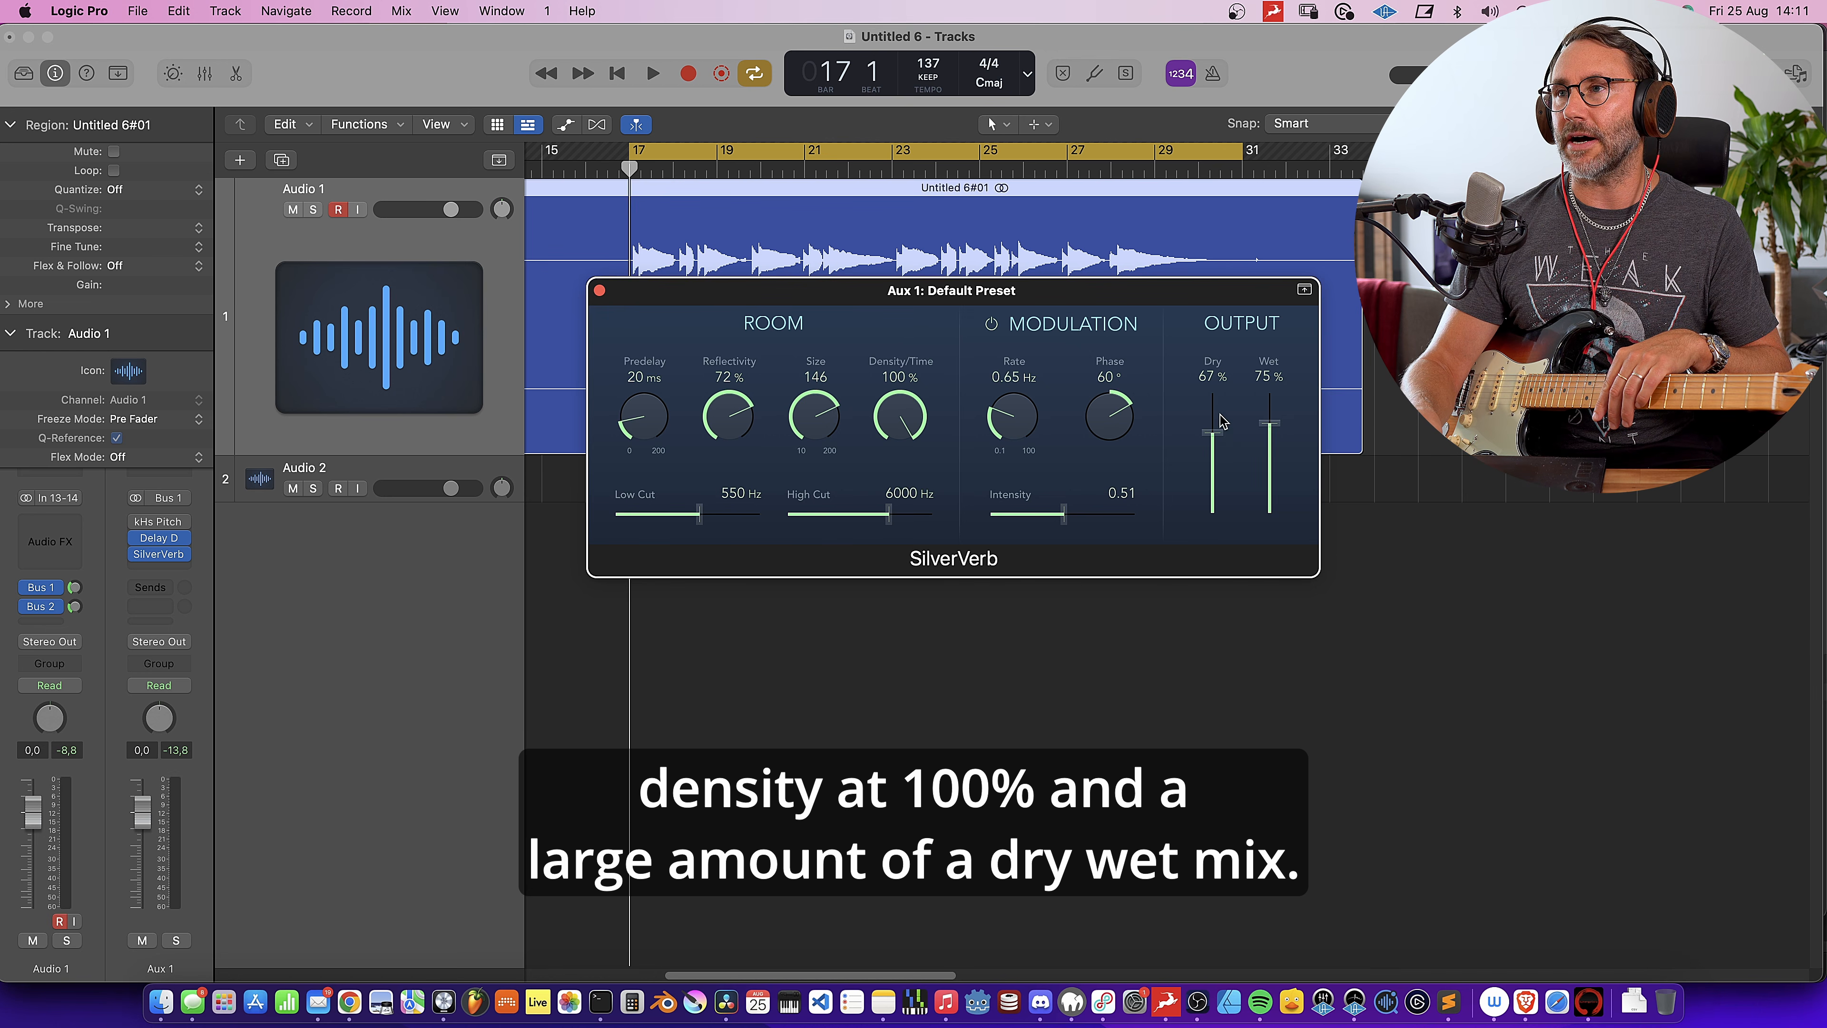
click(599, 290)
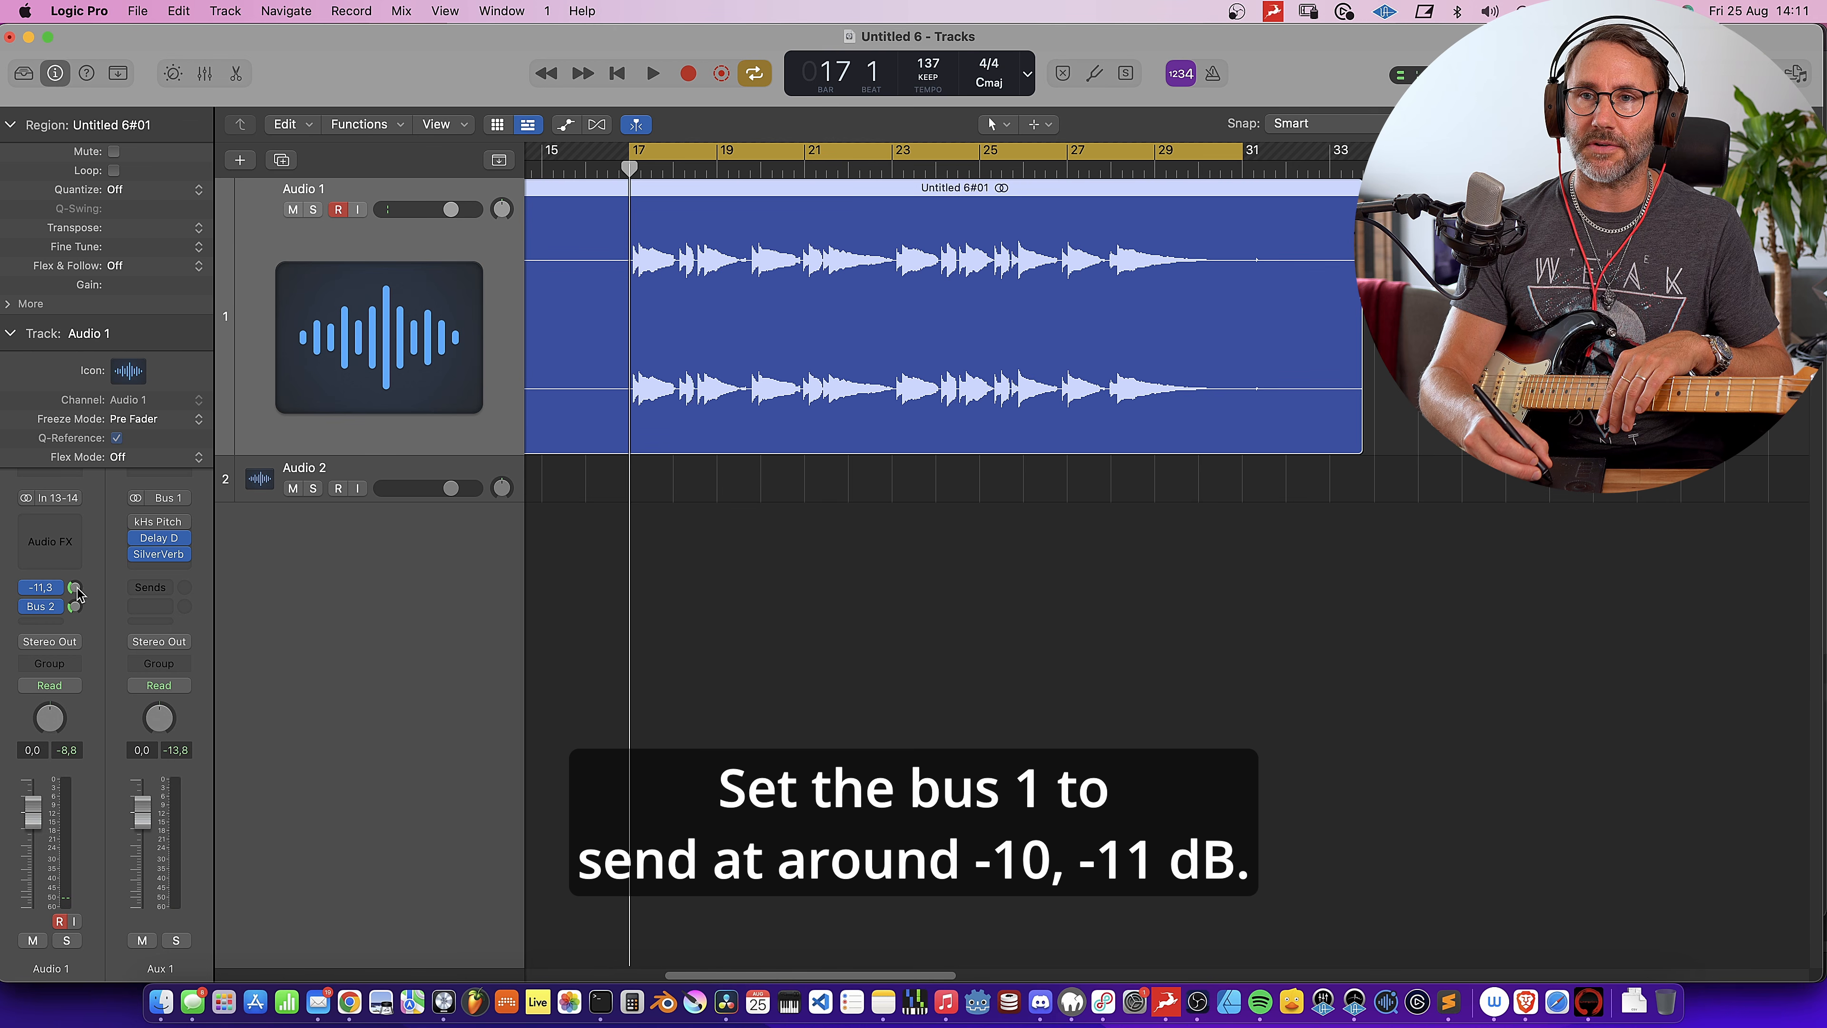
Set Audio 1's Bus 1 send level to -10.0 dB and route the second send to Bus 2 → Aux 2
drag(74, 587, 78, 587)
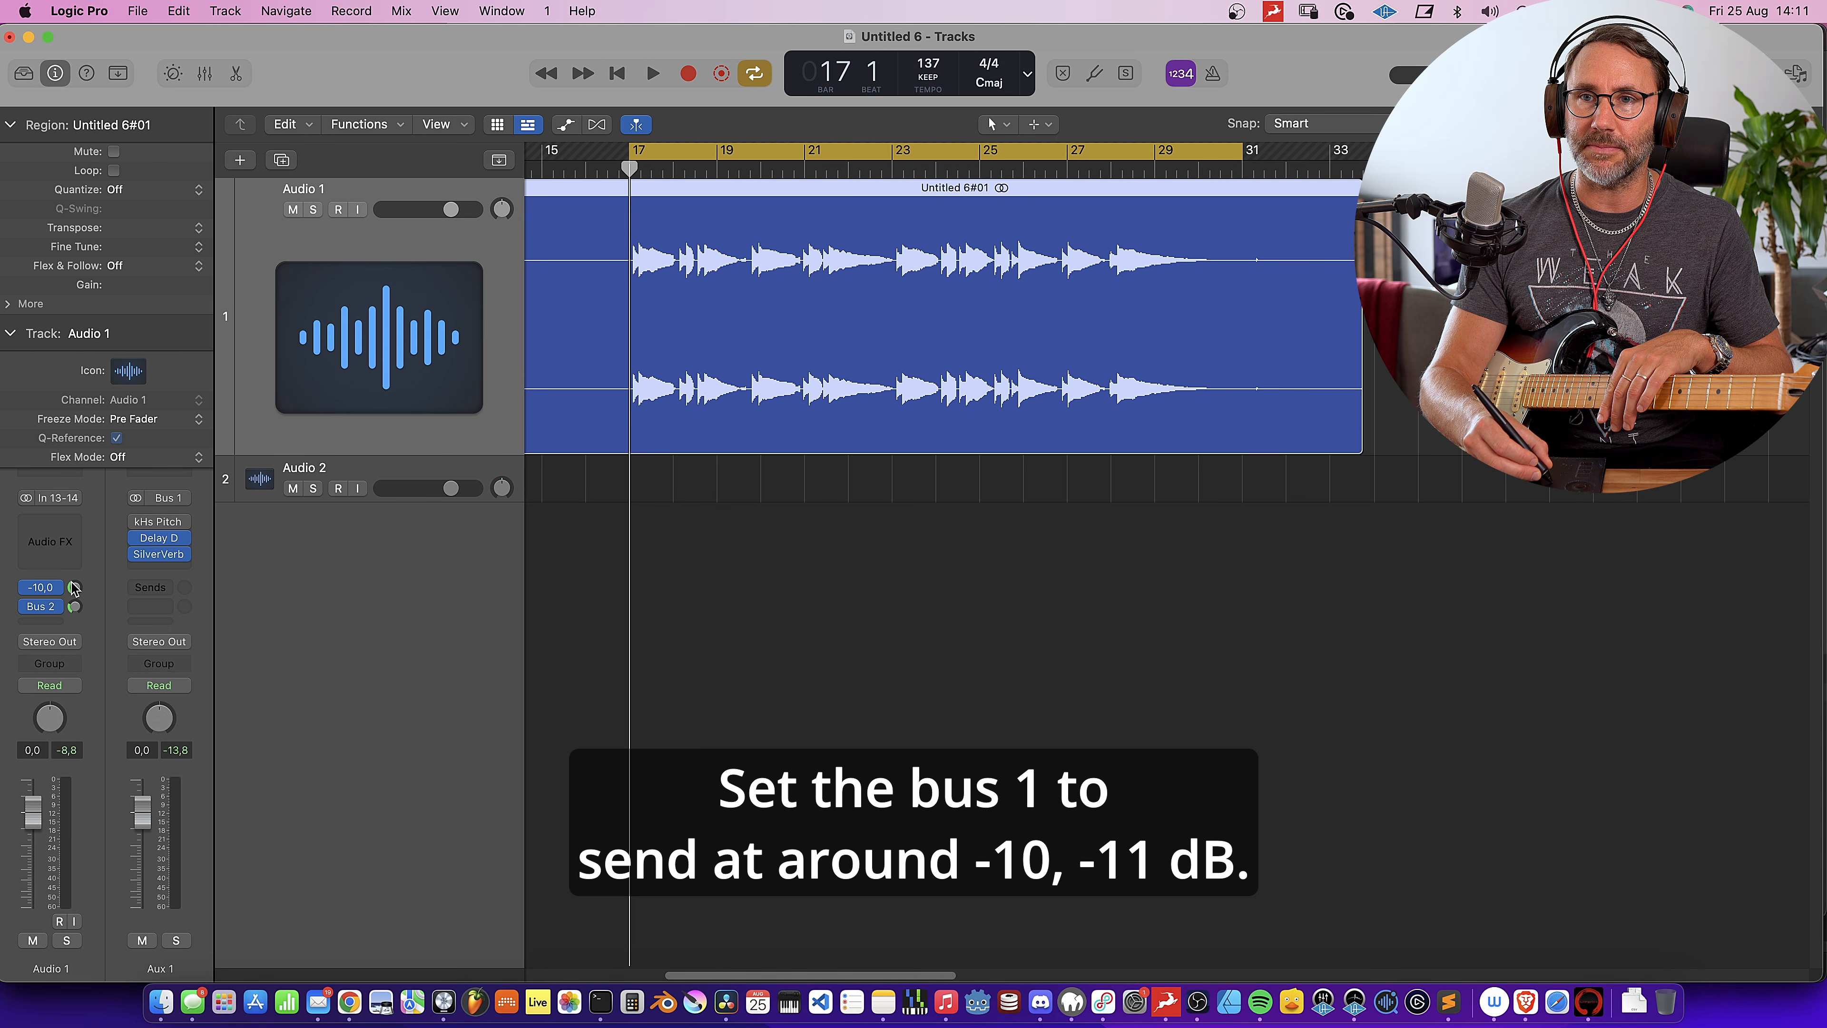
click(46, 607)
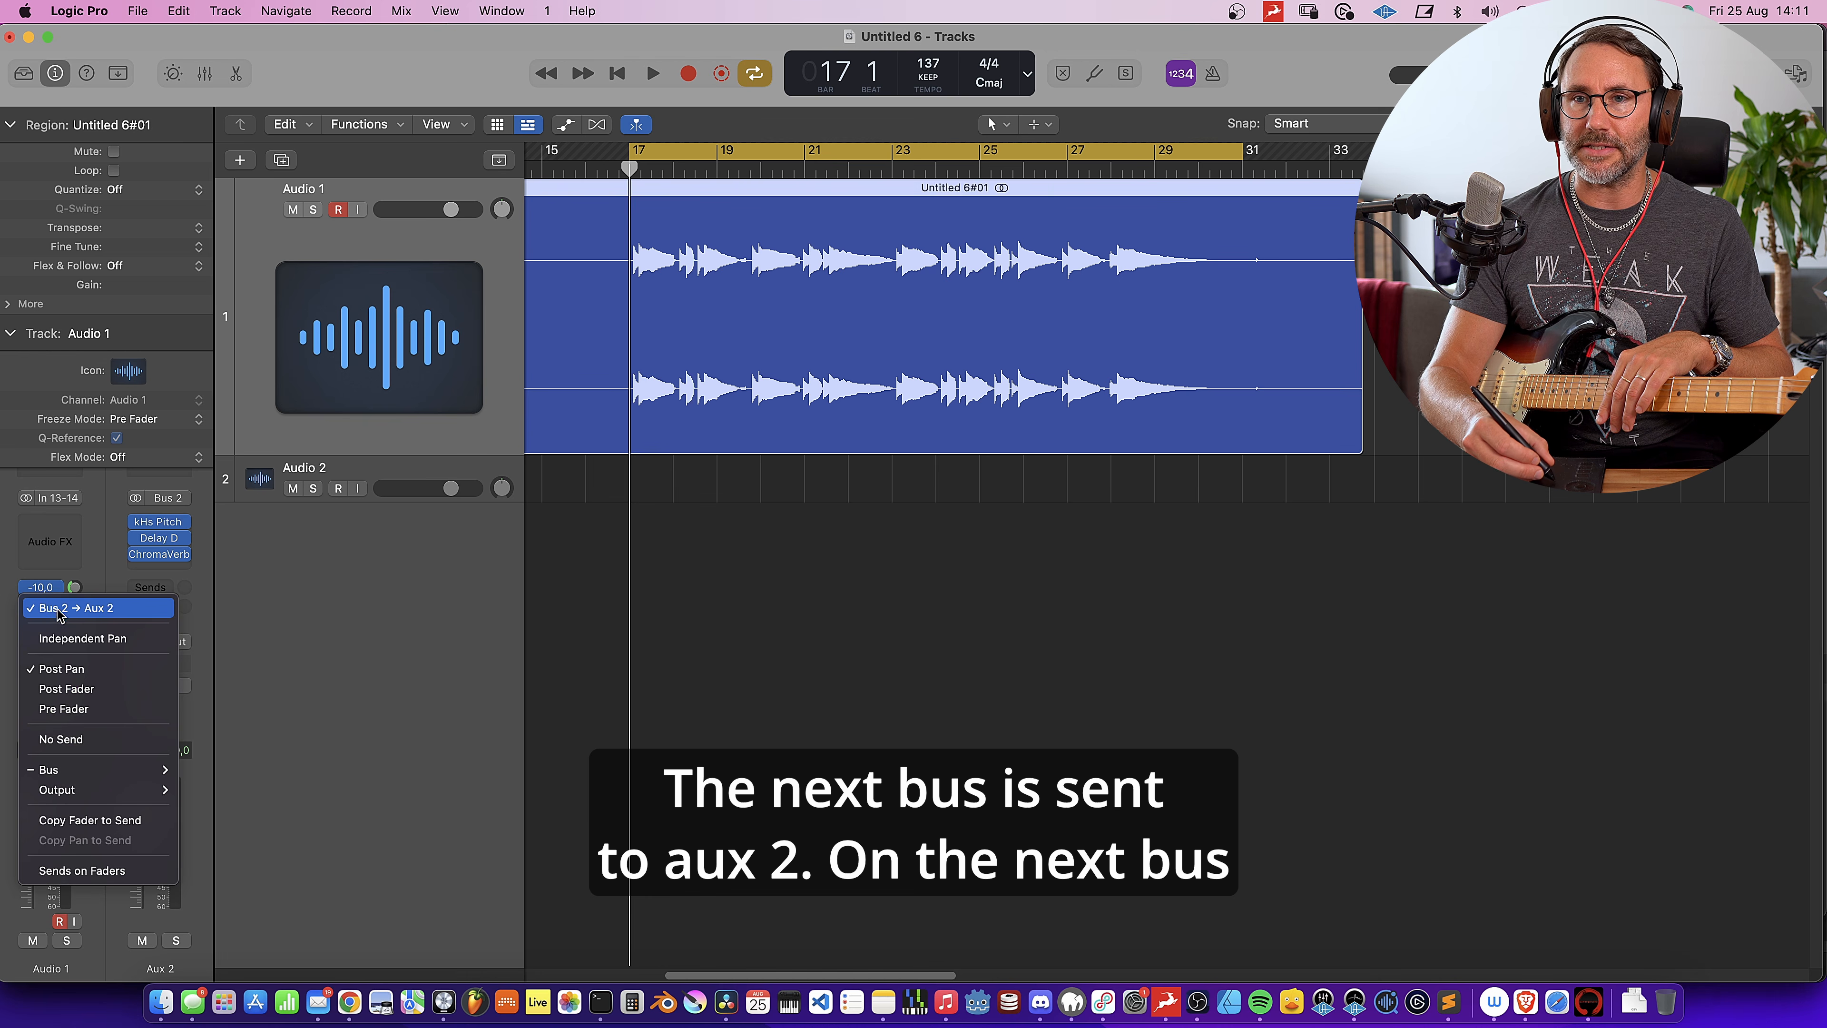
click(59, 611)
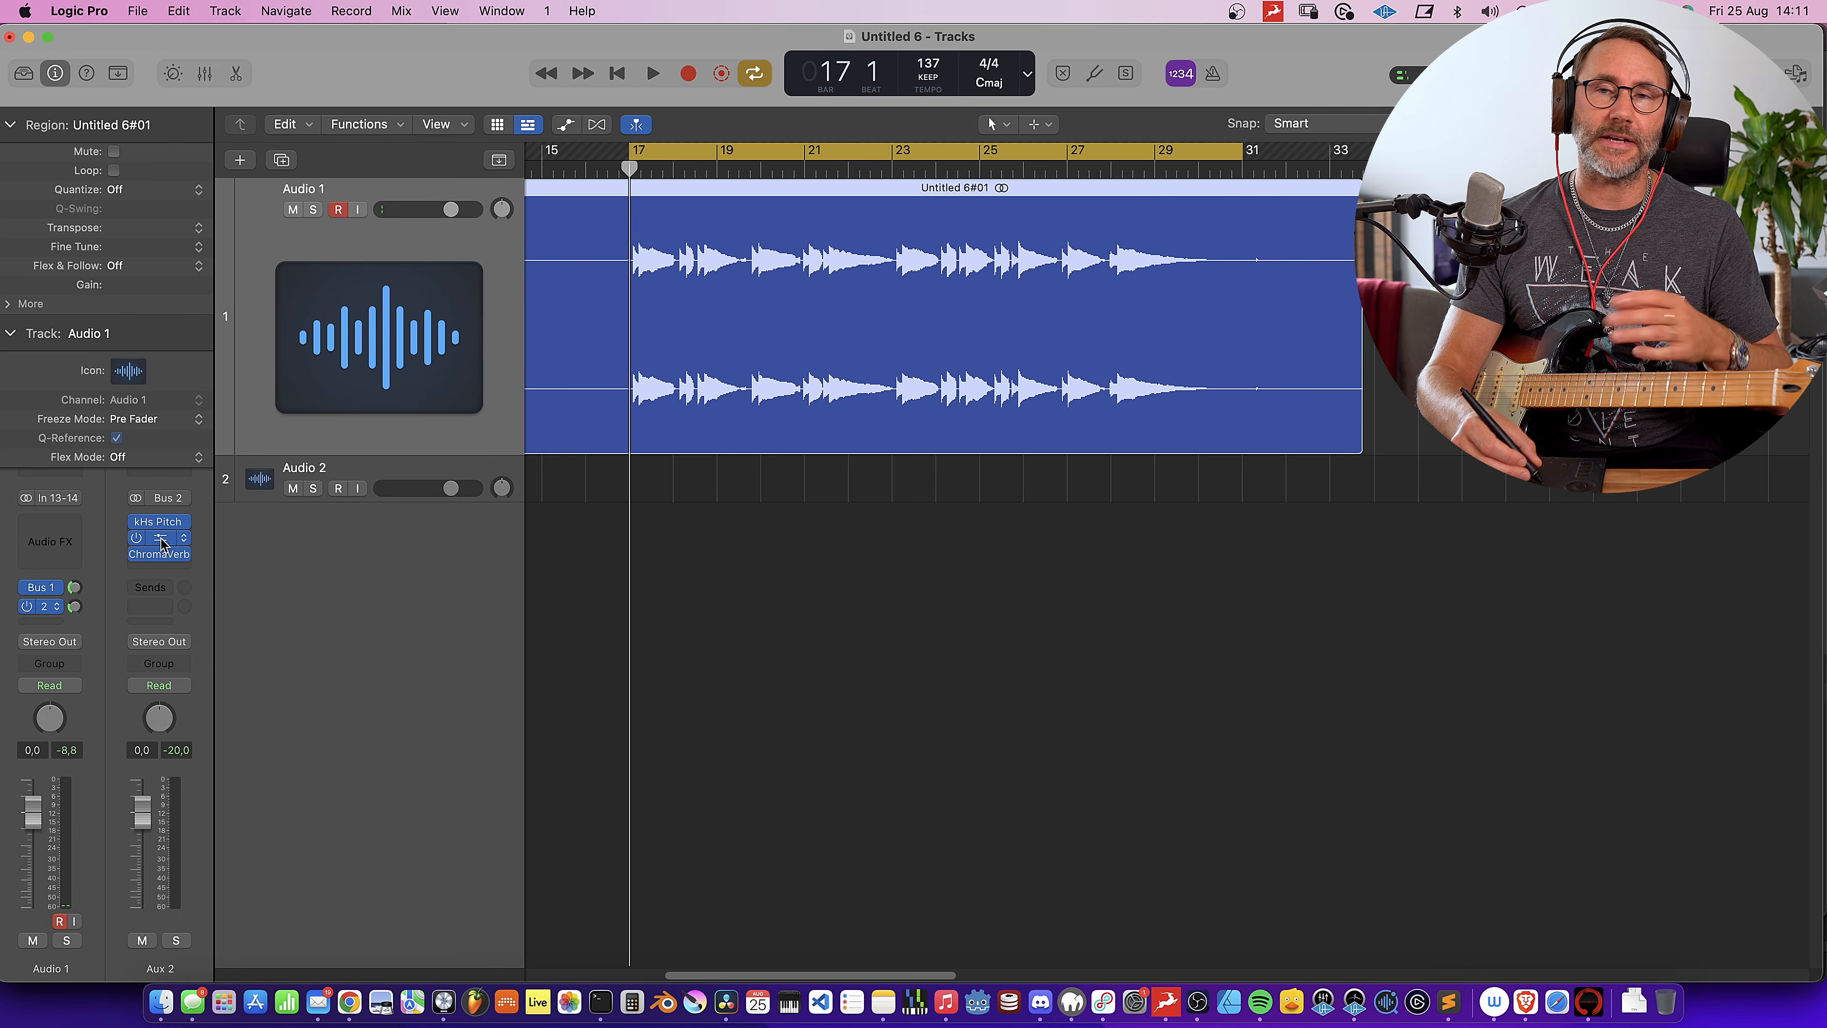
Open the Delay Designer on Aux 2 and load the "1\4 Simple Pan" preset from the Simple category
click(161, 541)
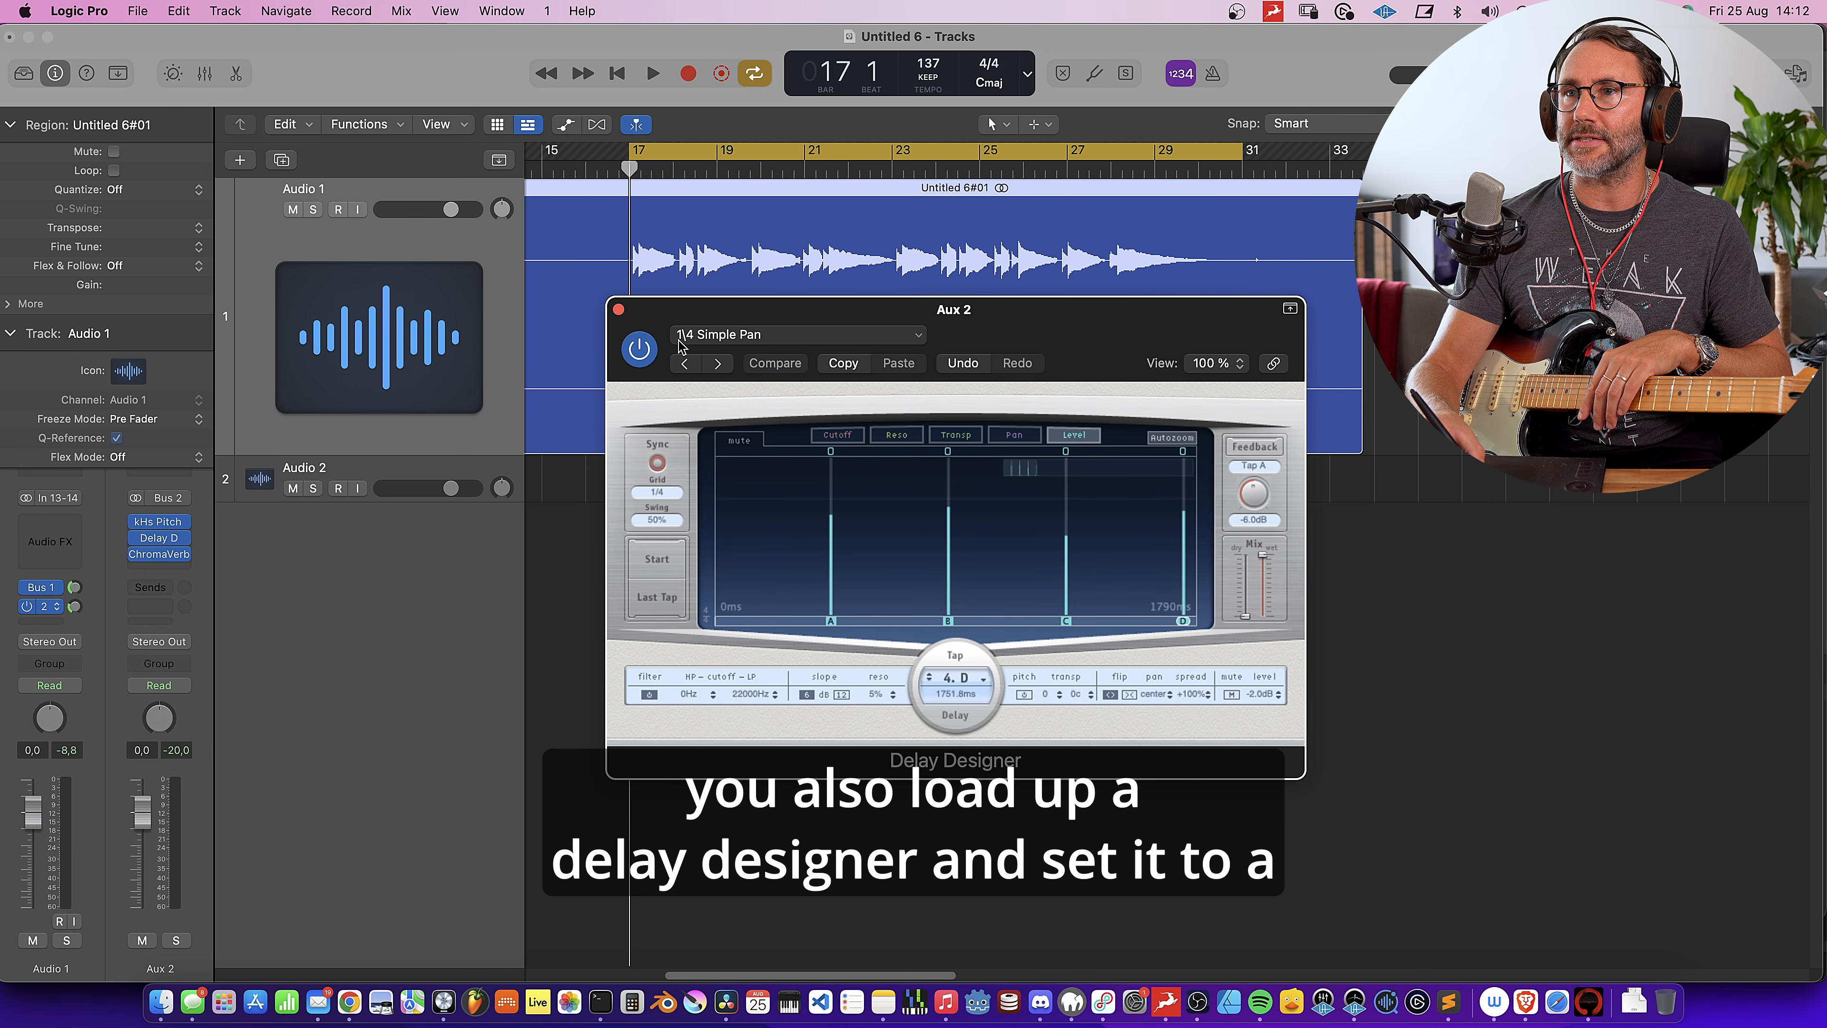
click(748, 335)
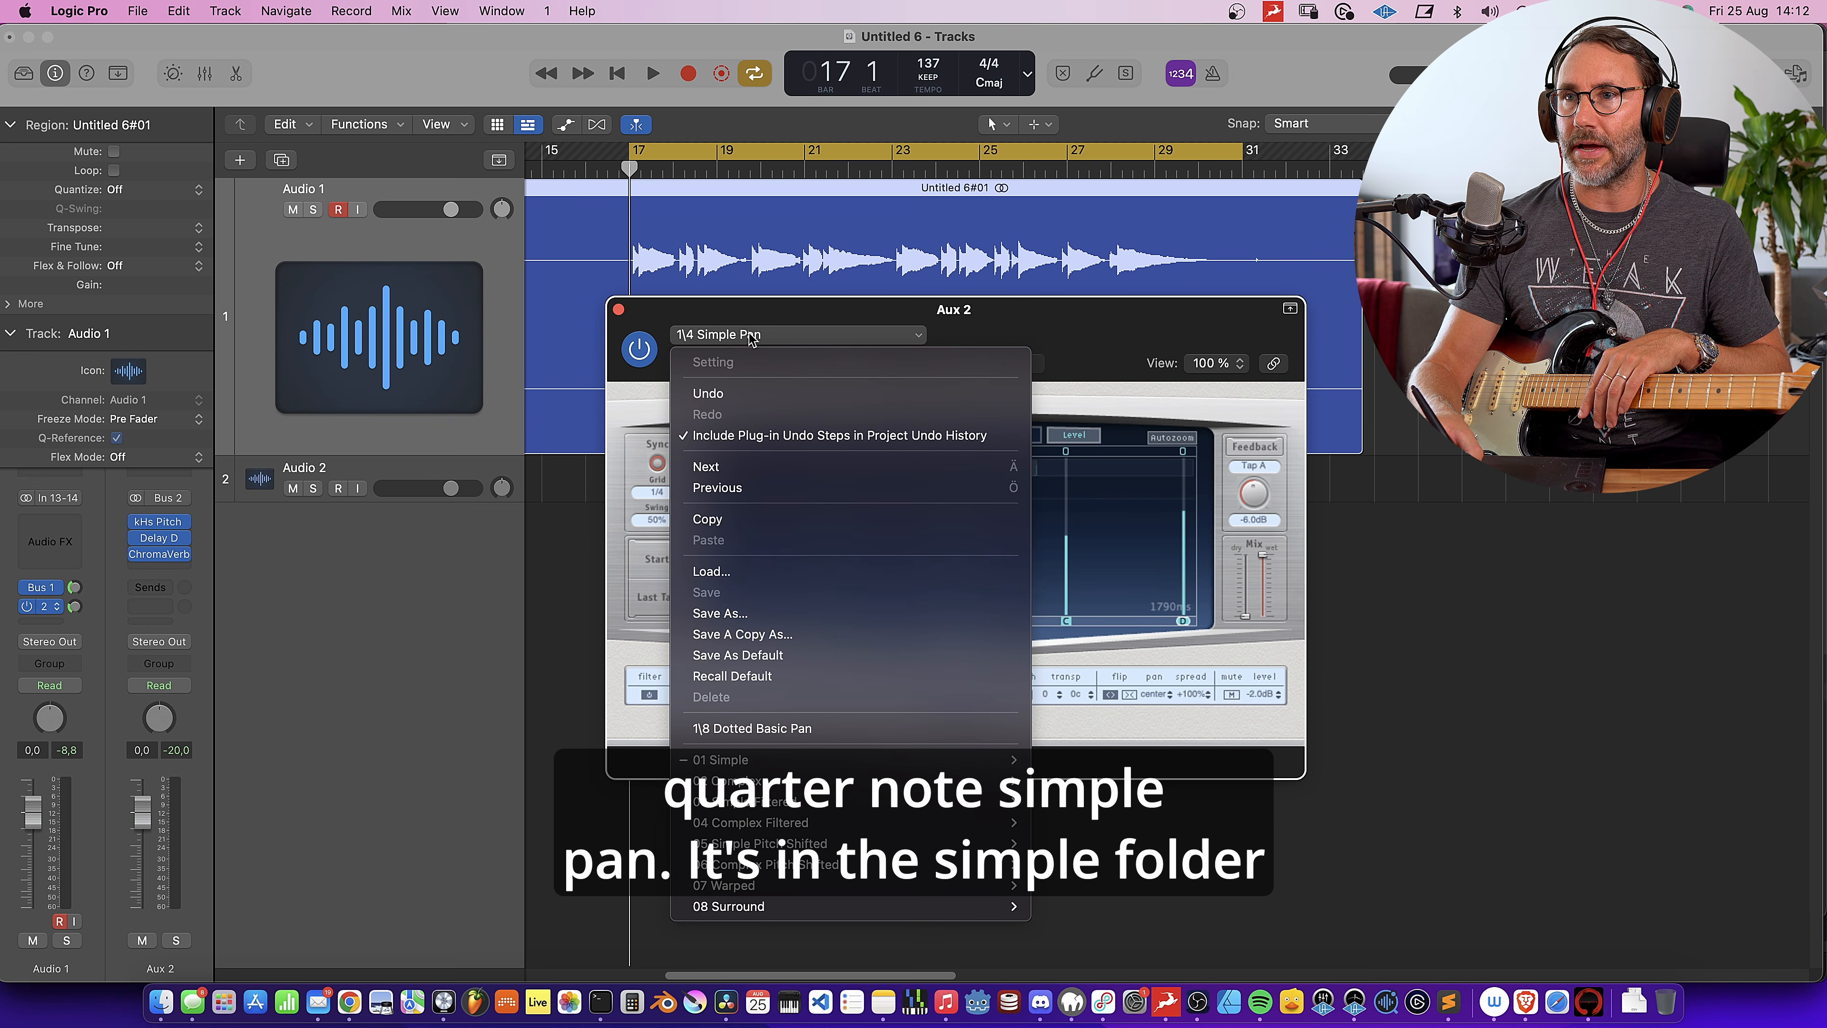
mouse_move(740, 760)
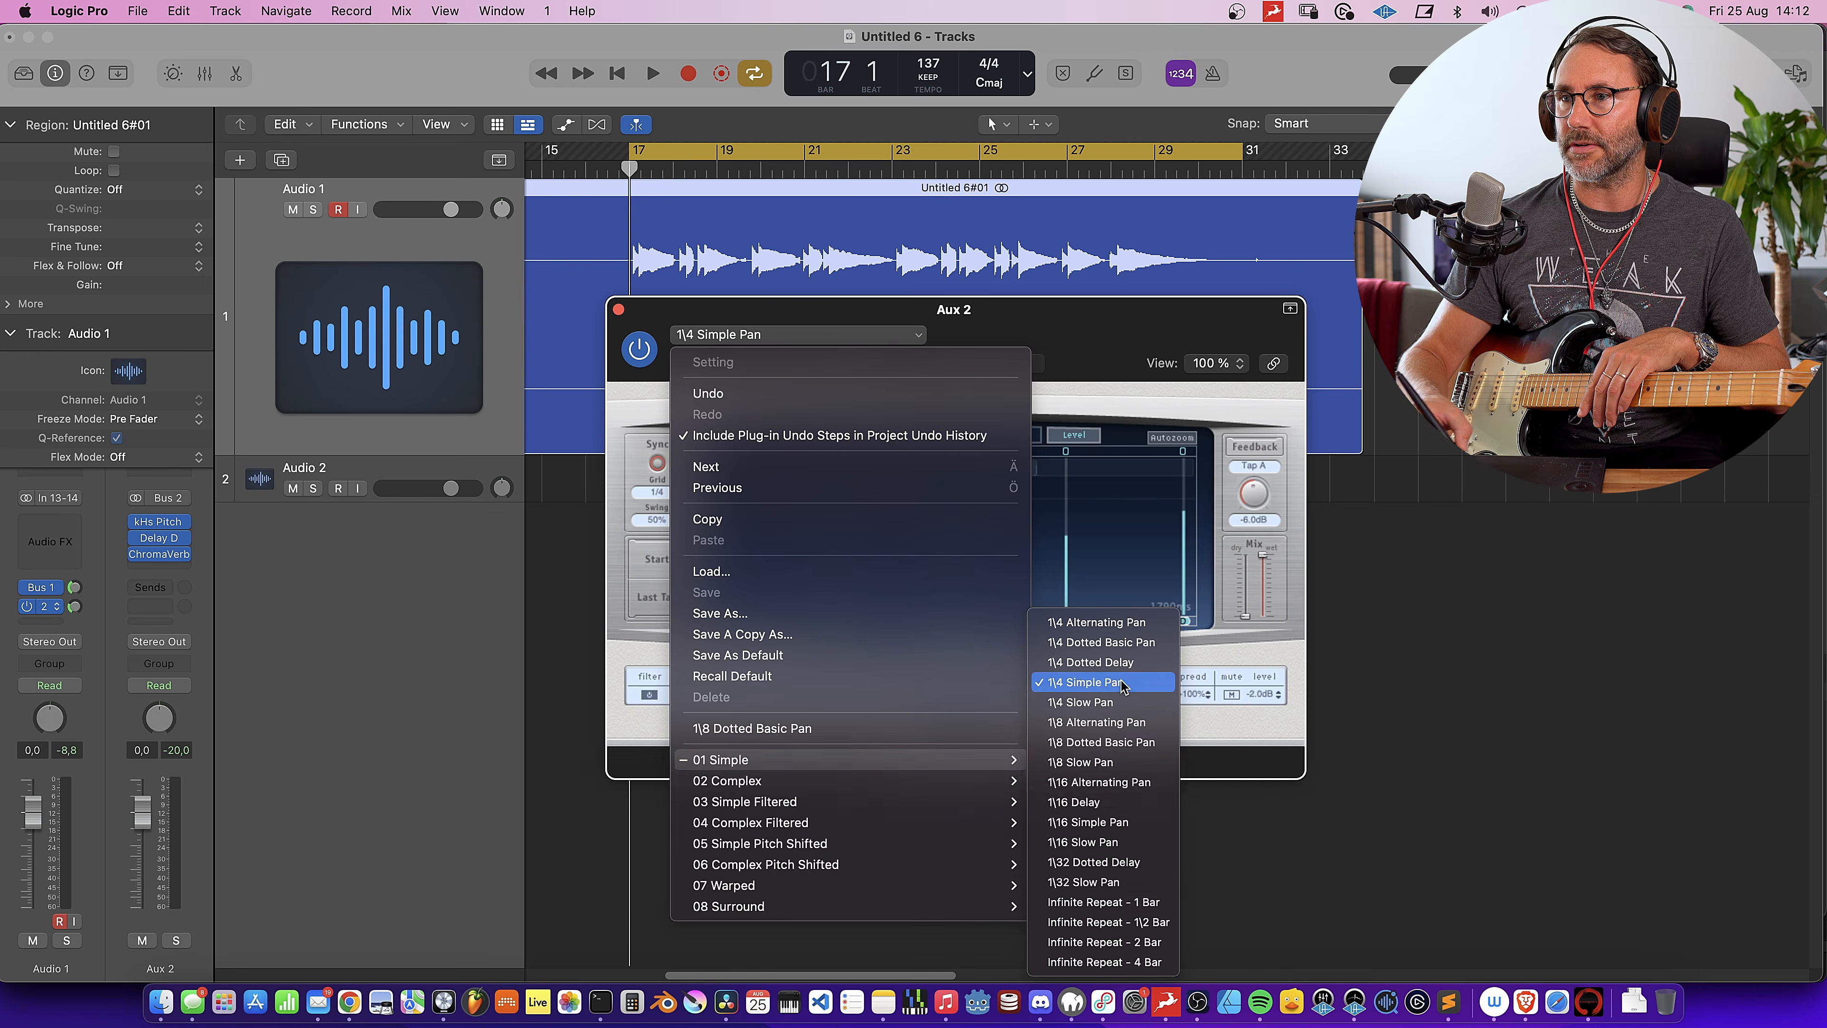
click(1085, 681)
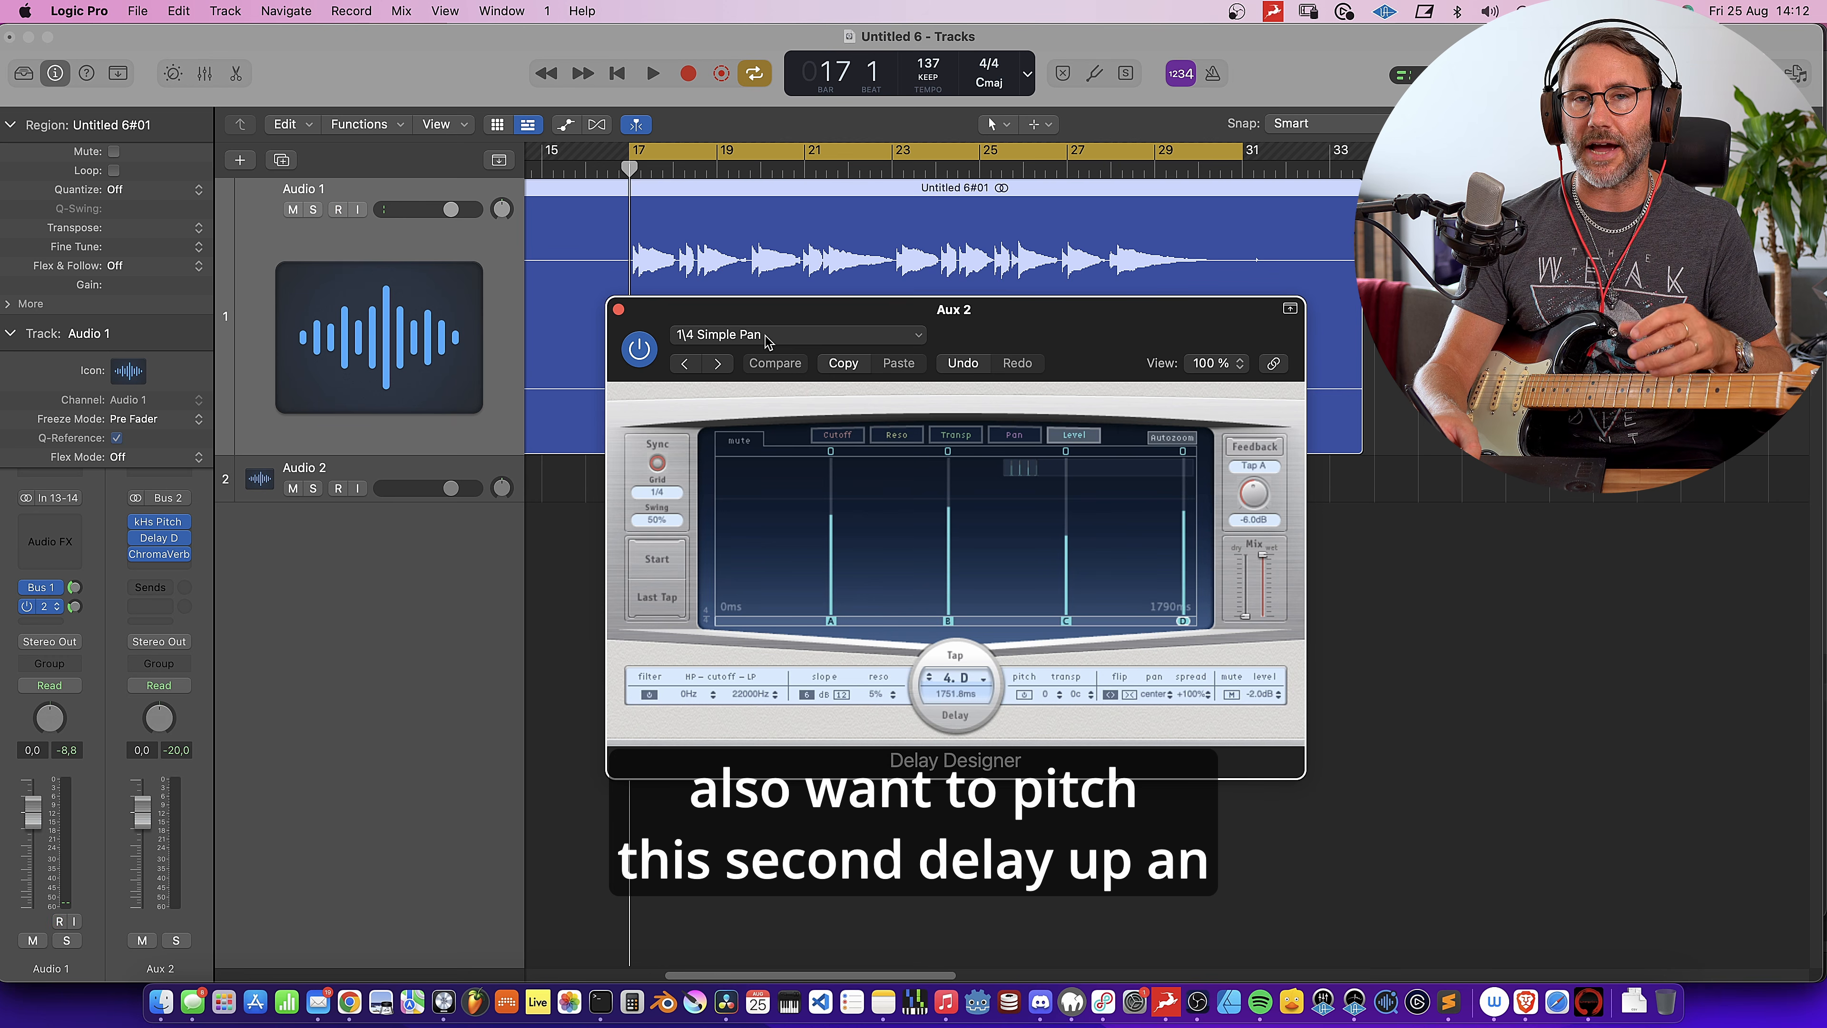
Transpose all four Delay Designer taps, A to D, up 12 semitones
click(958, 436)
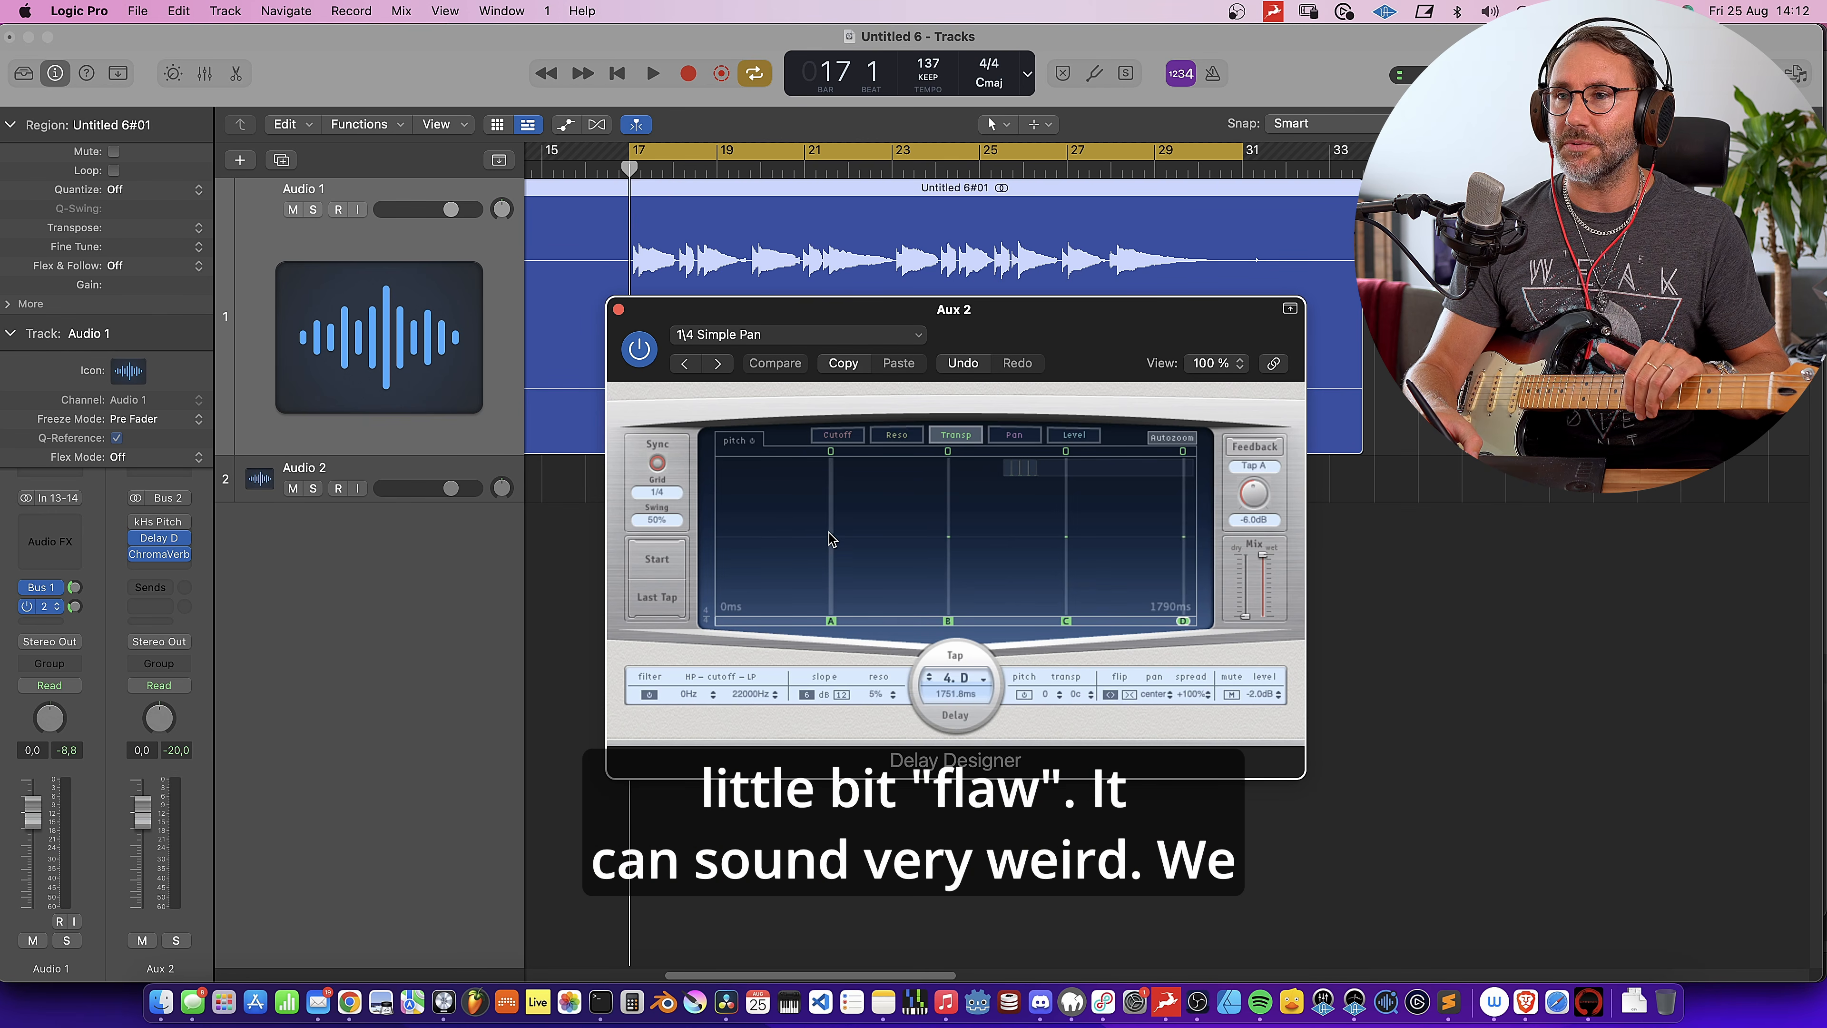
drag(831, 535, 834, 459)
drag(950, 536, 953, 456)
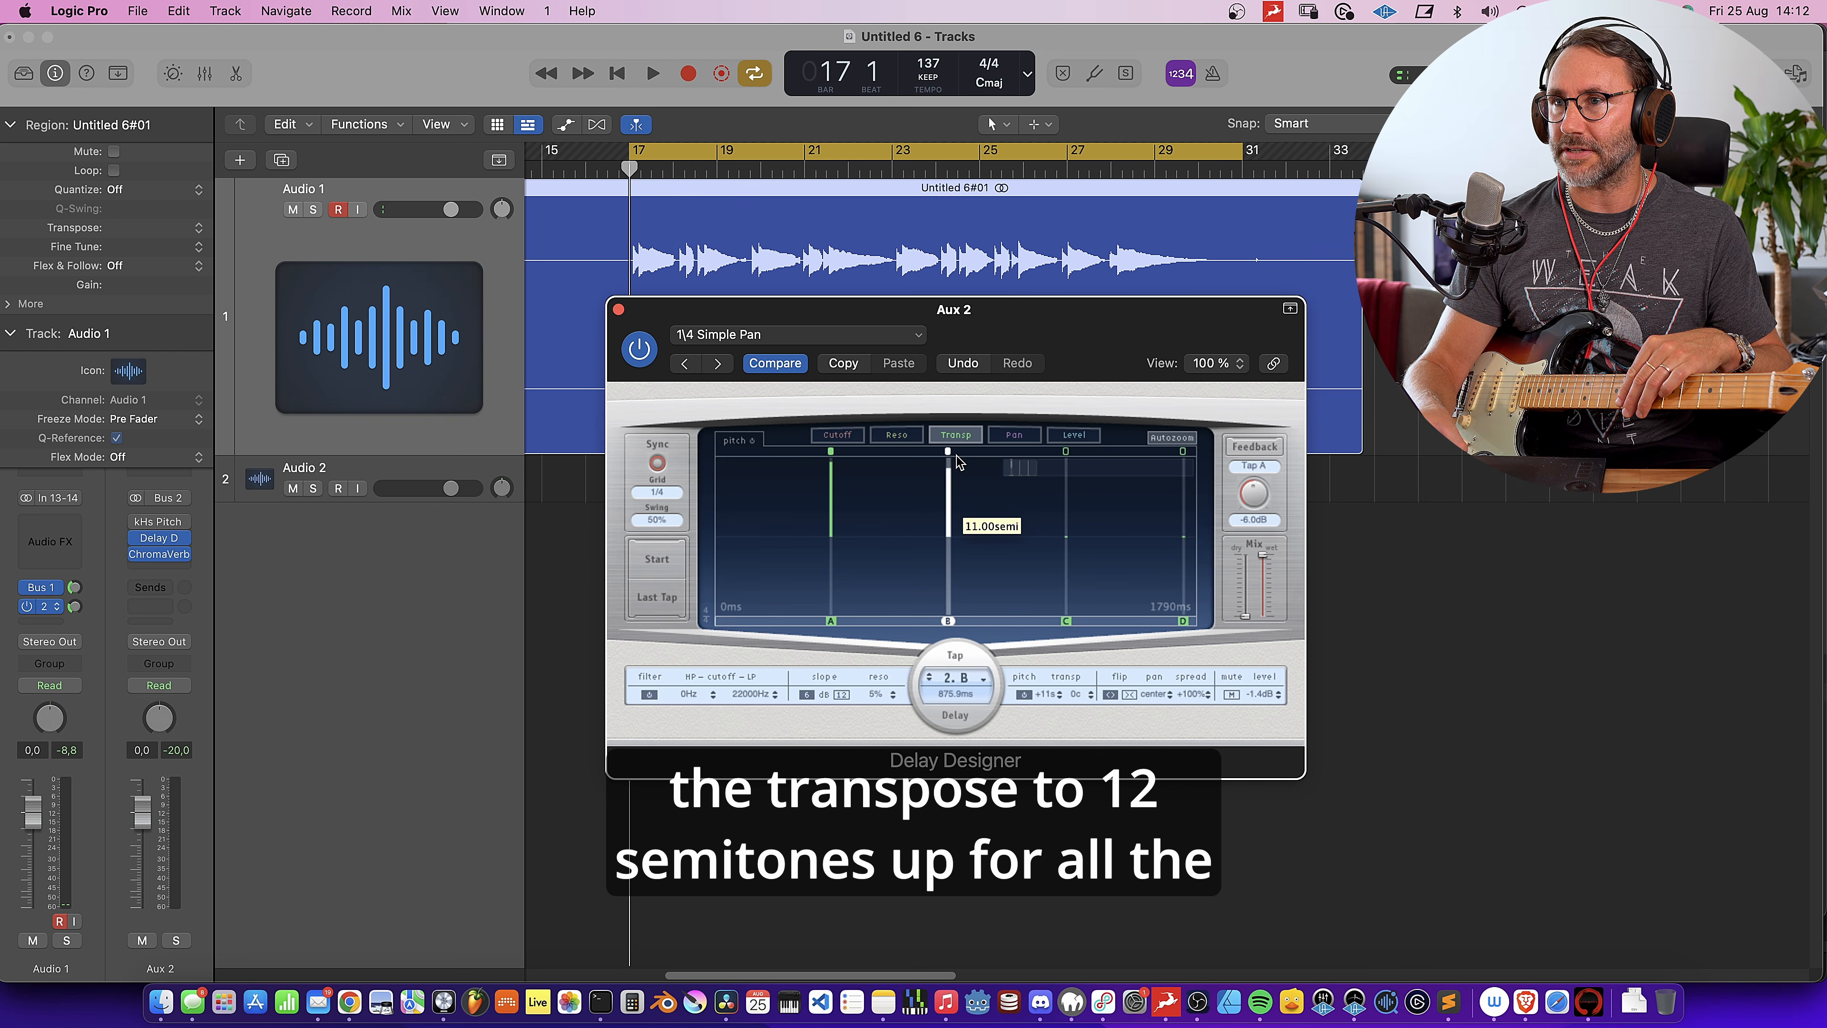
drag(1068, 531, 1093, 452)
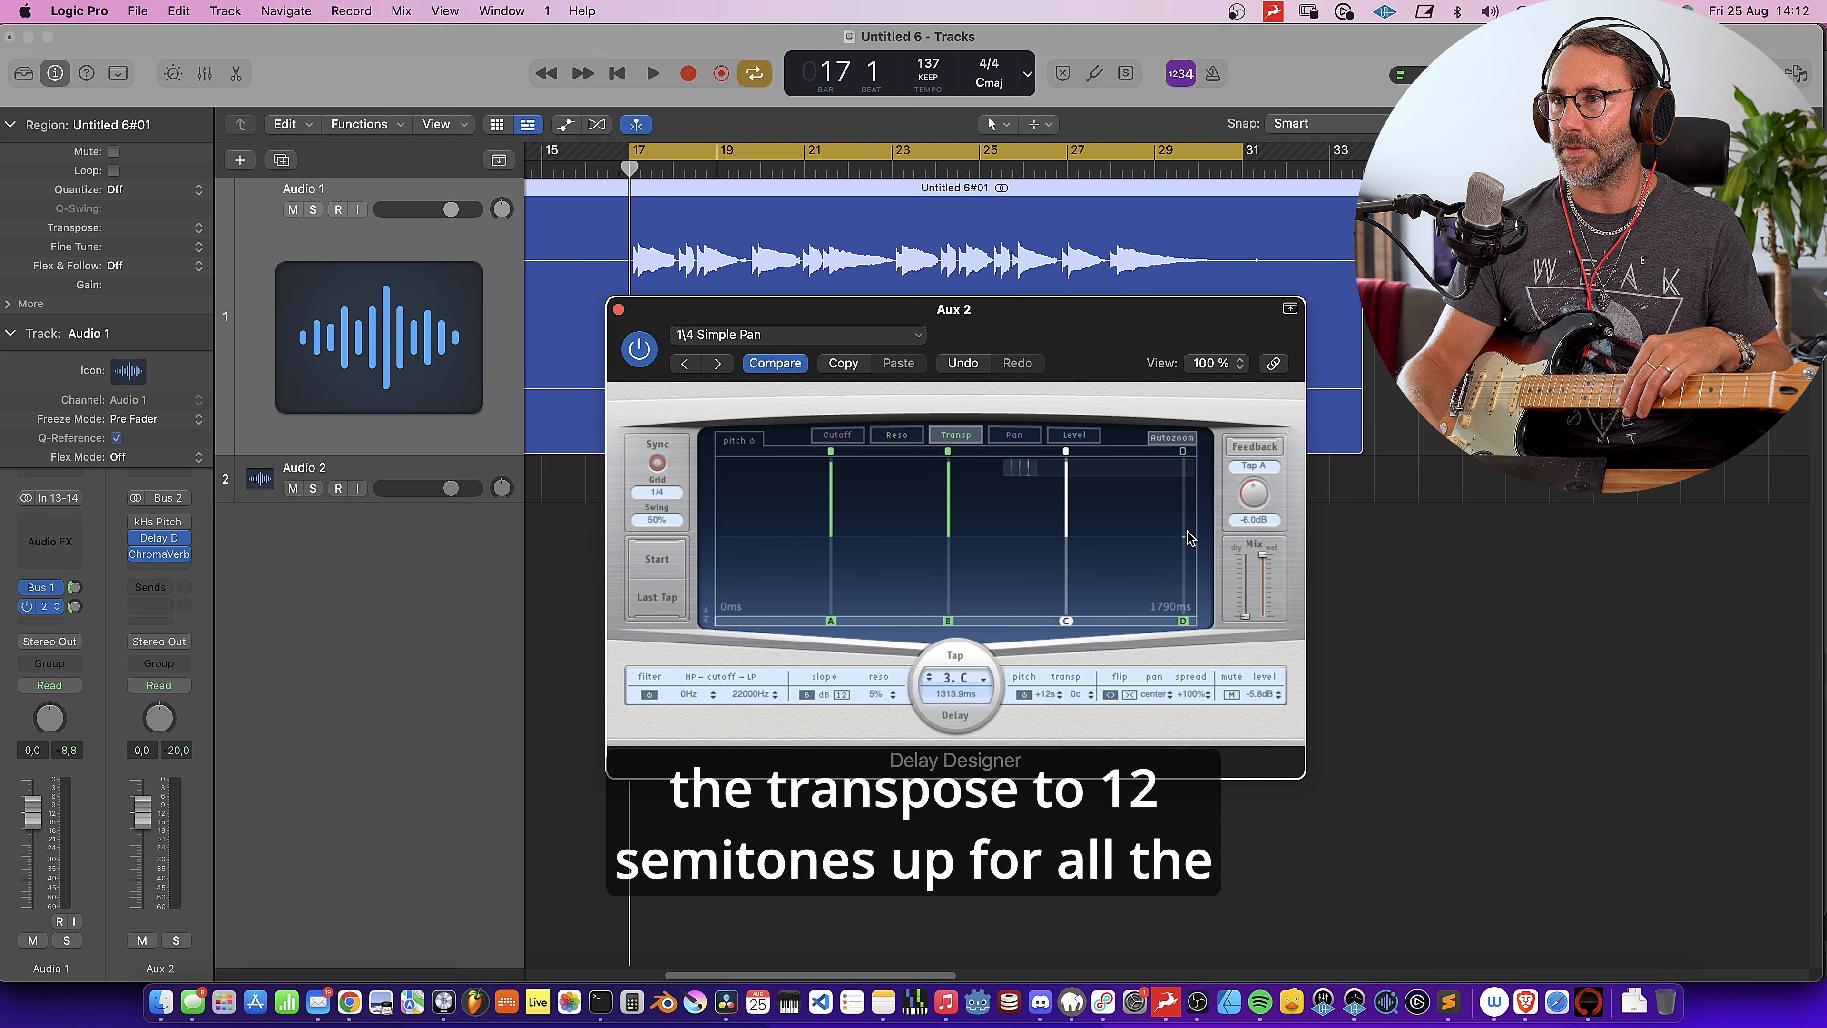
drag(1184, 536, 1169, 424)
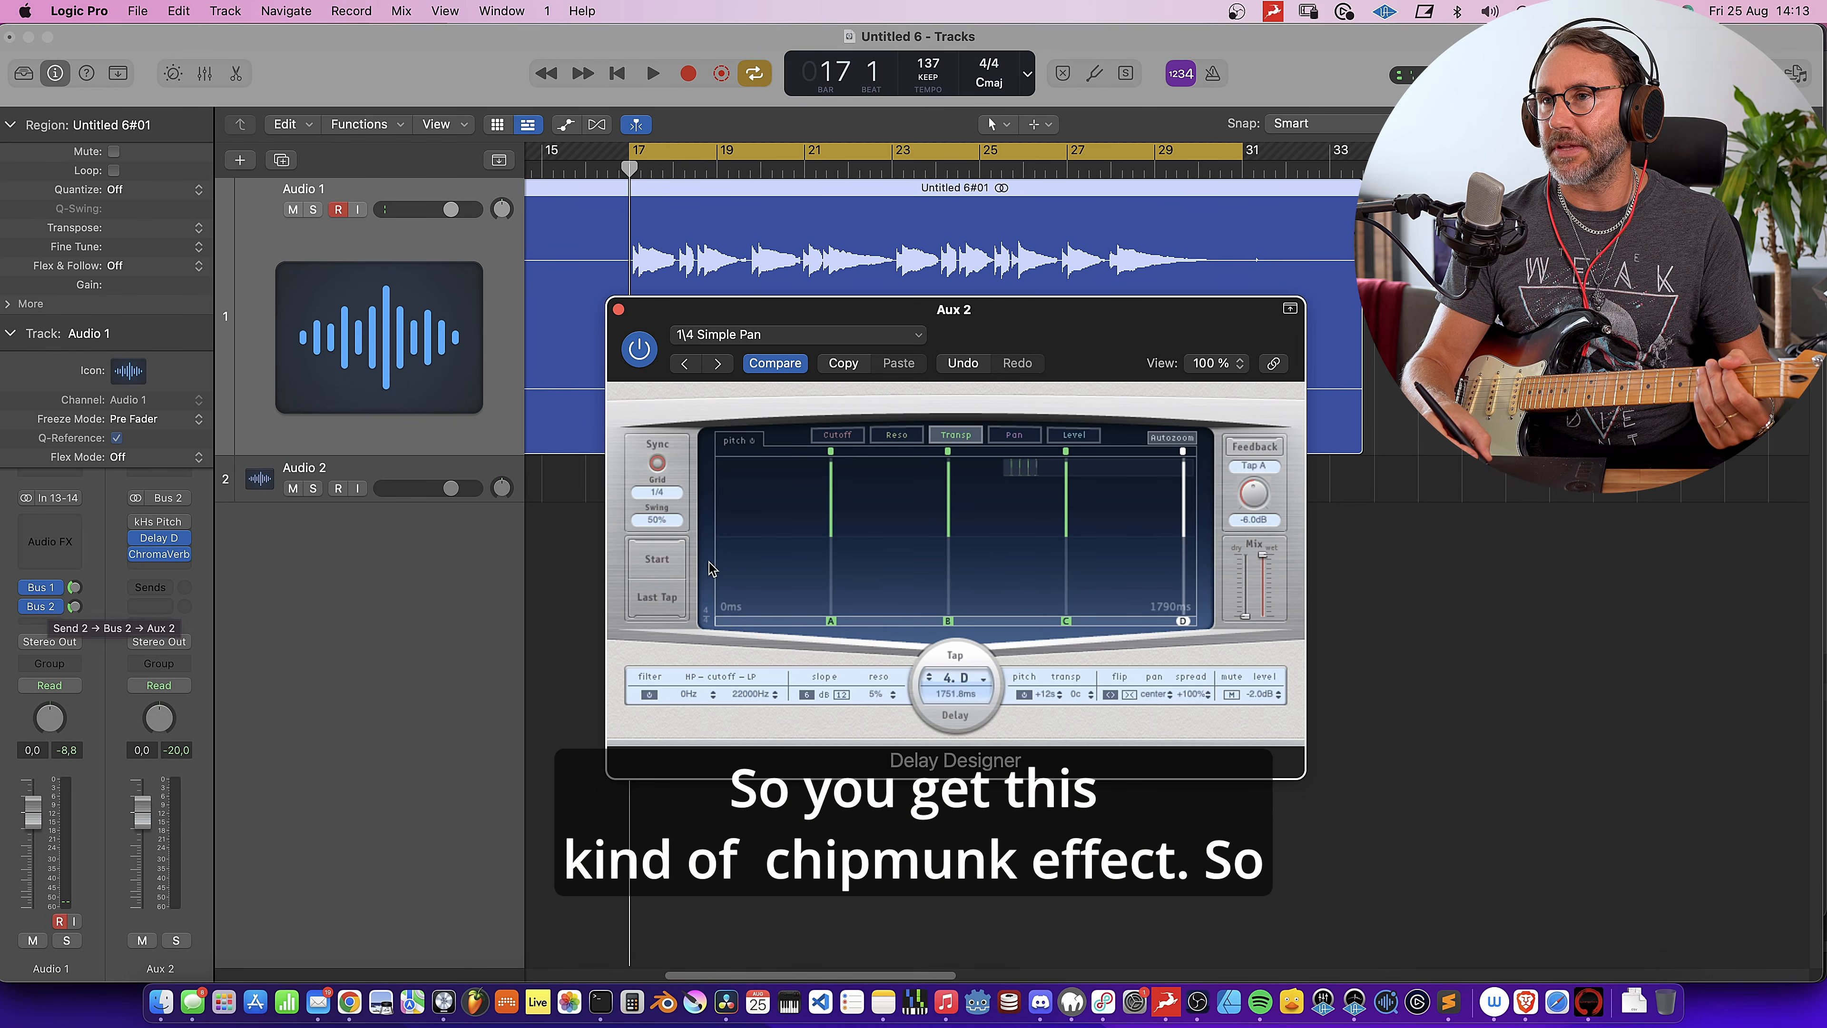
Undo the transposition of the four delay taps and close the Delay Designer
click(963, 363)
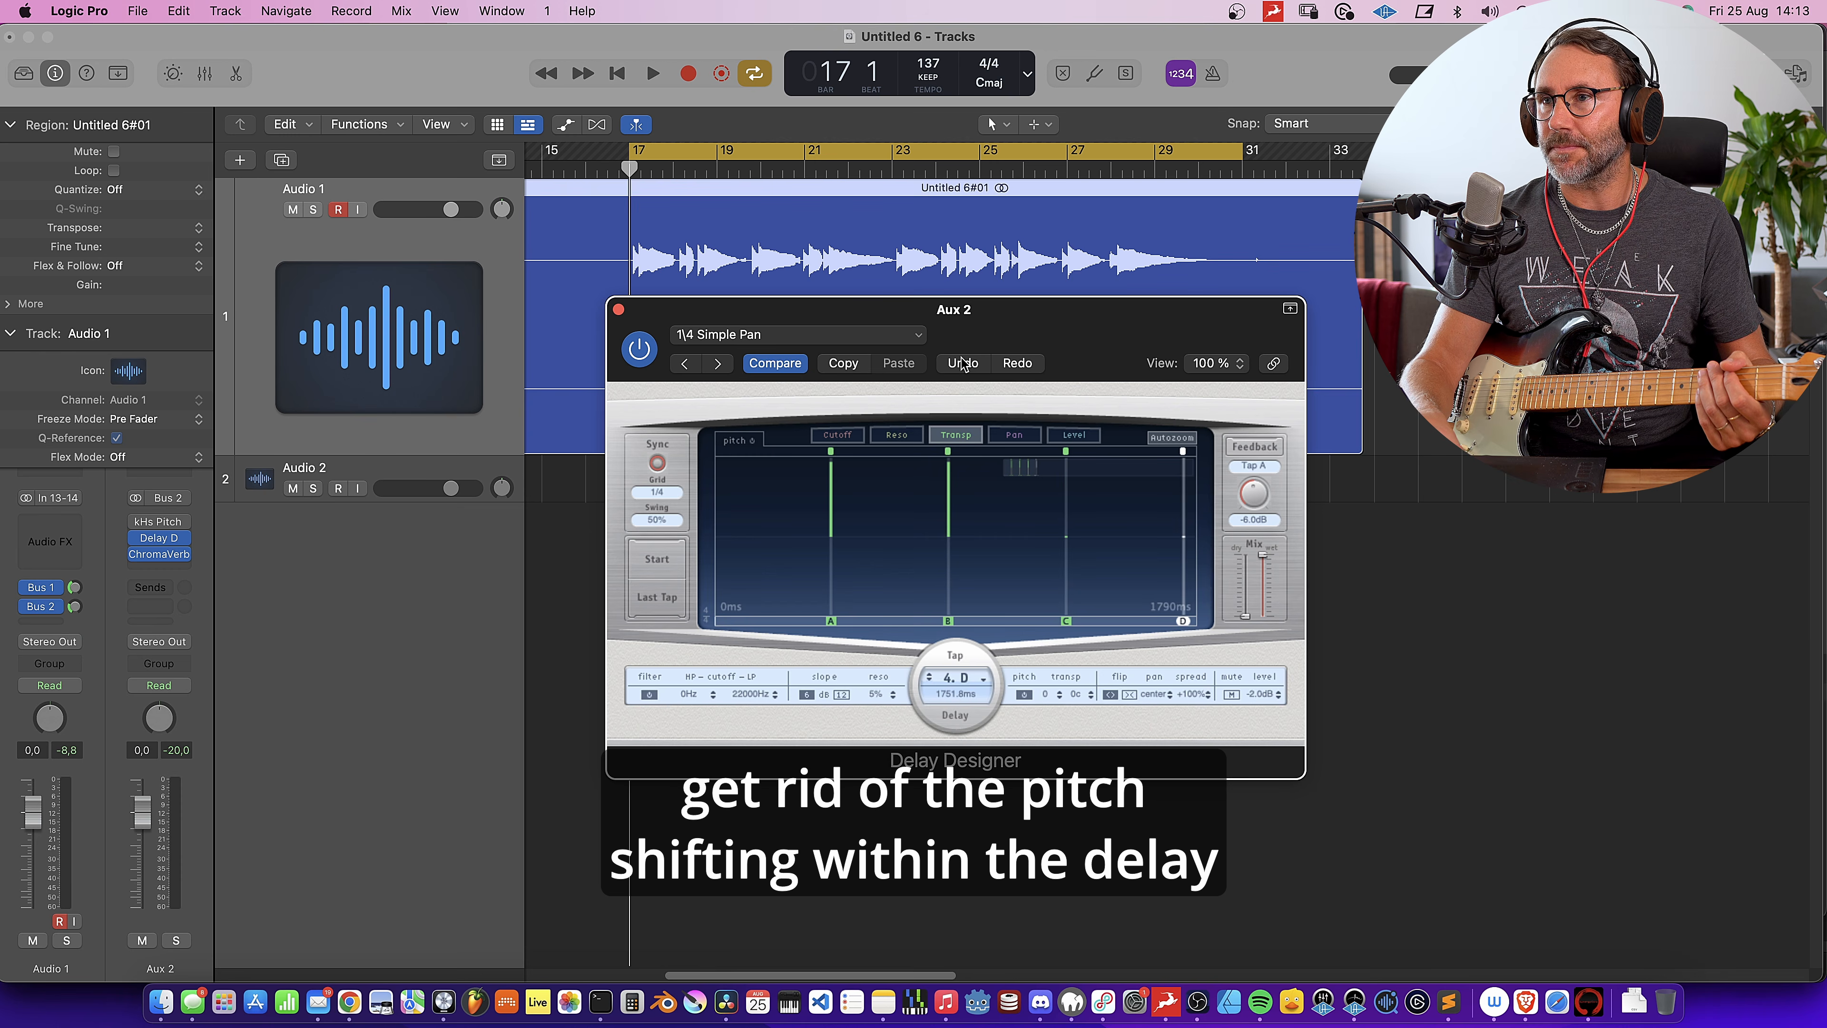
click(963, 363)
click(962, 364)
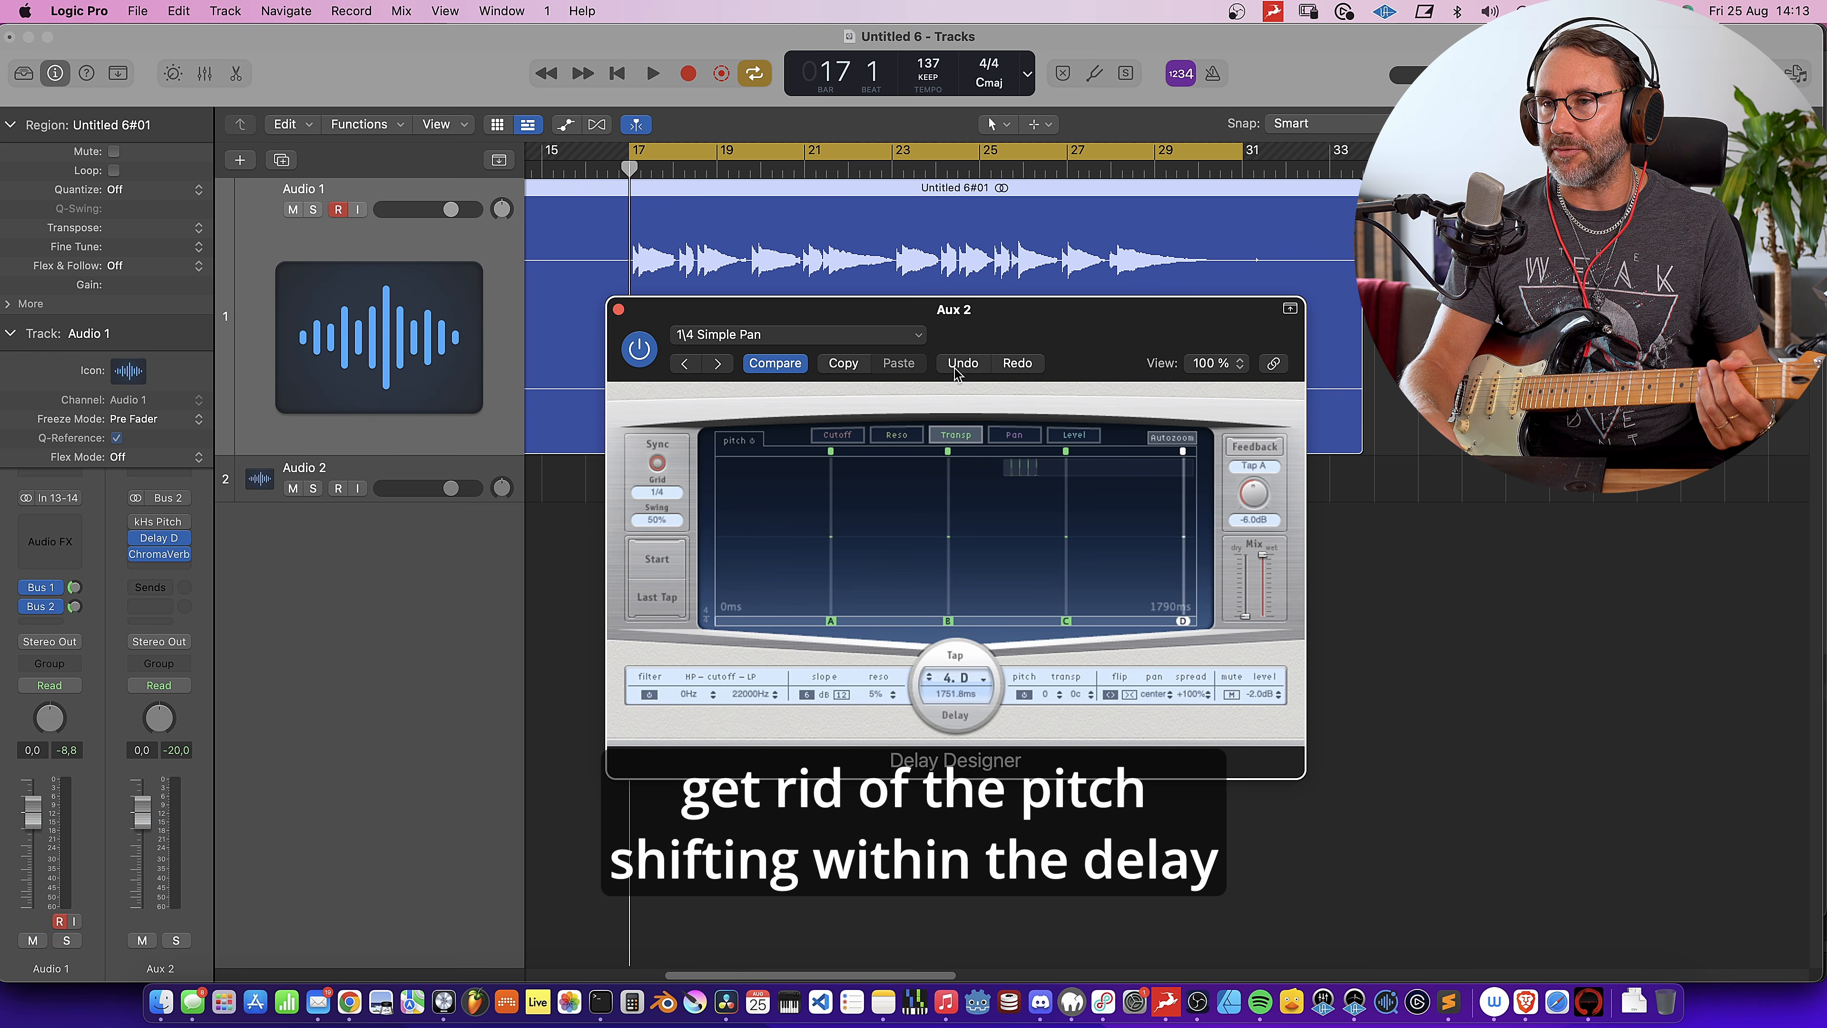
click(618, 309)
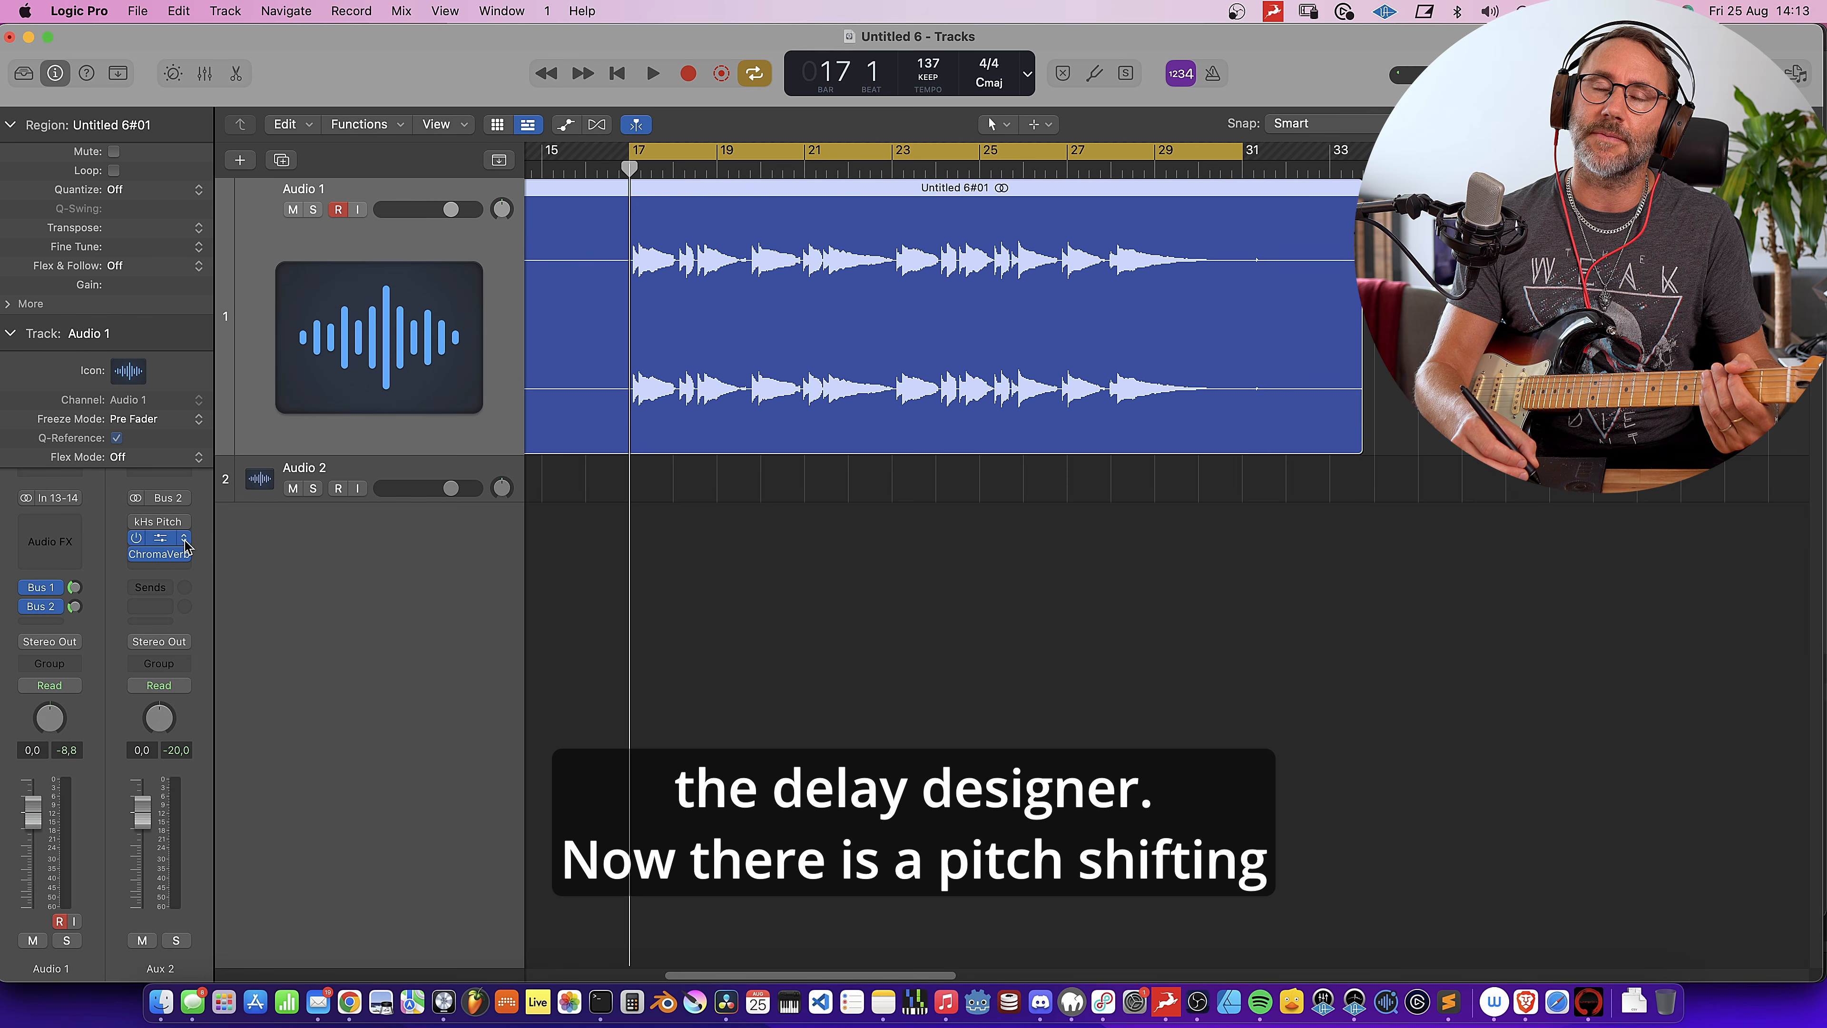
click(184, 569)
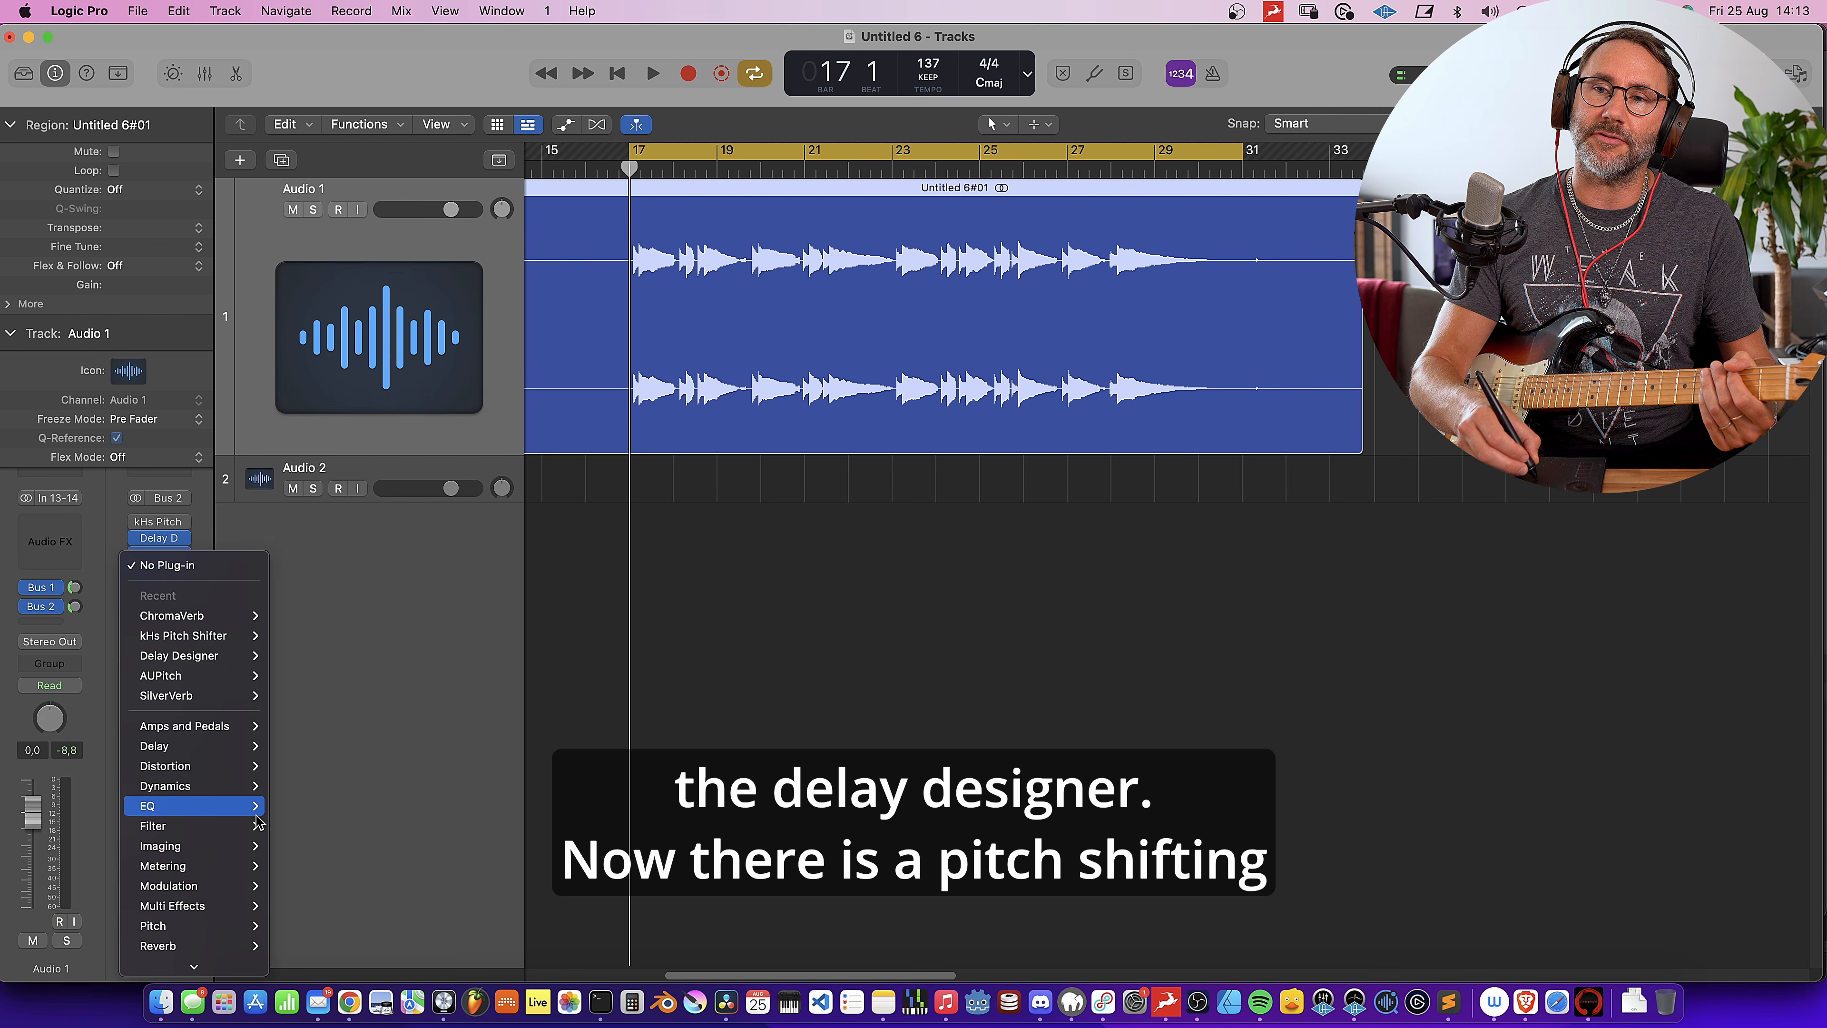
mouse_move(231, 974)
mouse_move(226, 882)
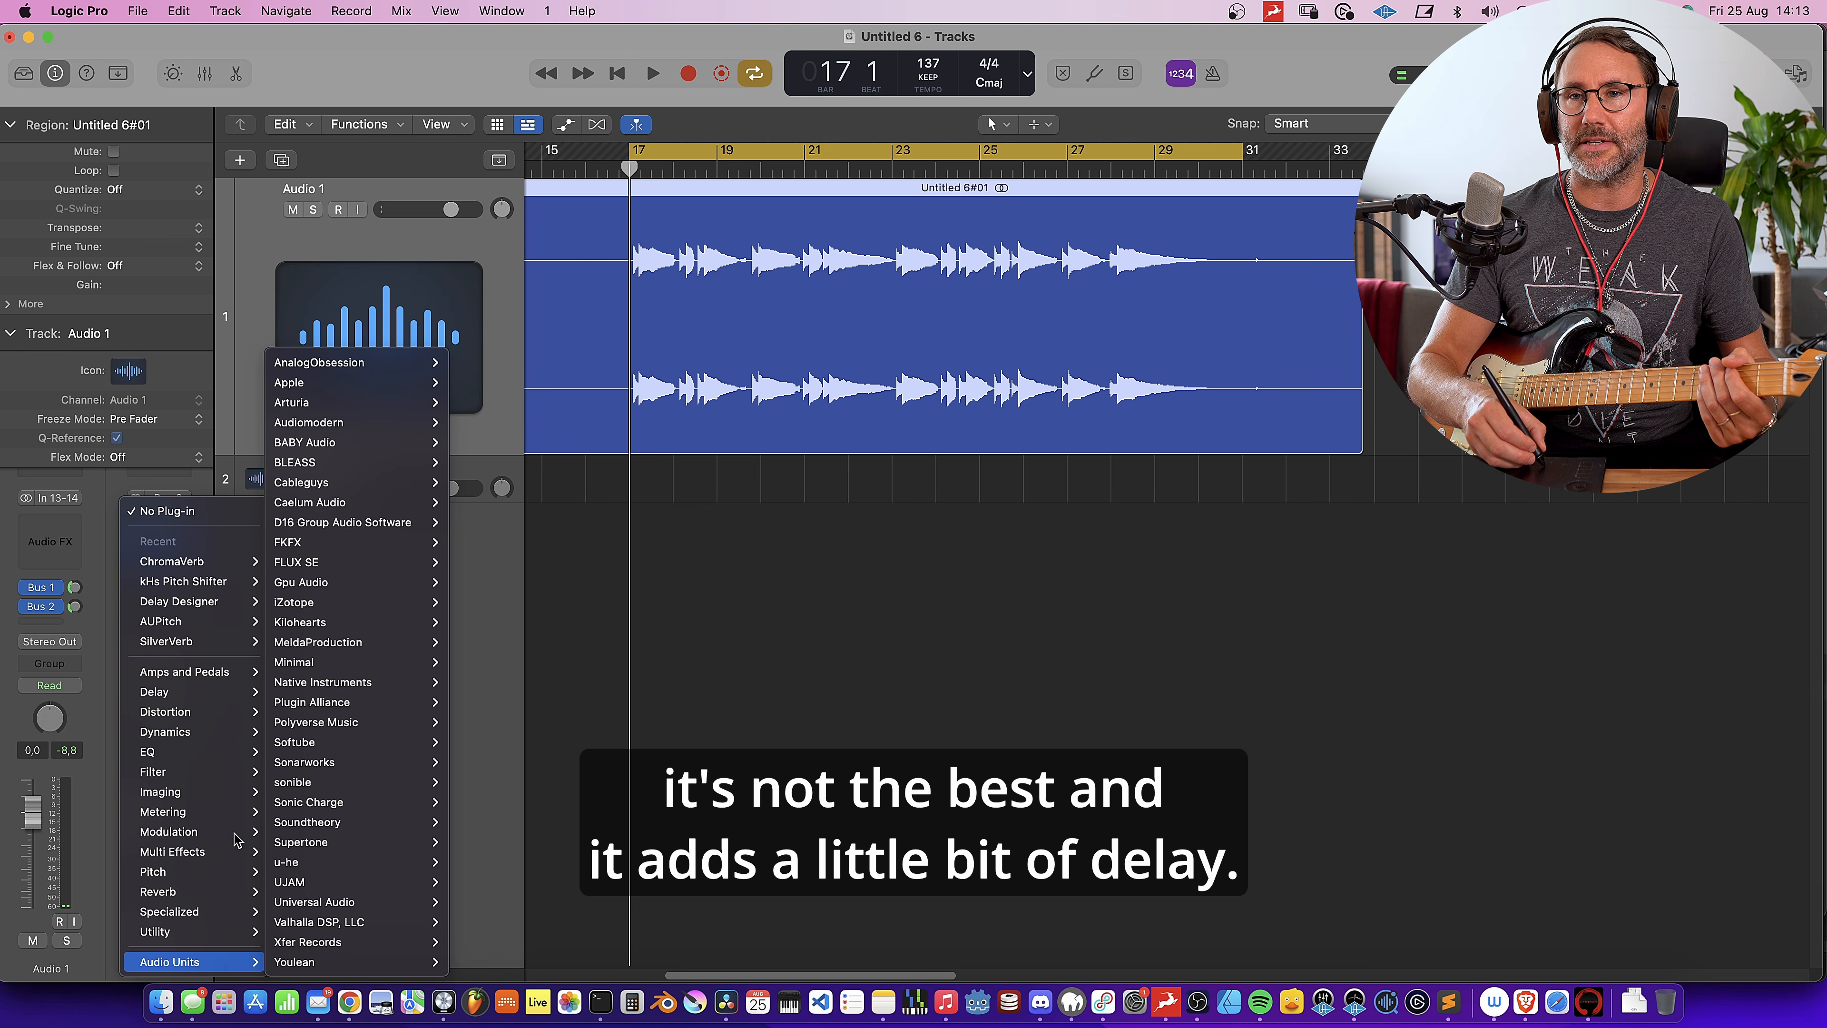
click(187, 422)
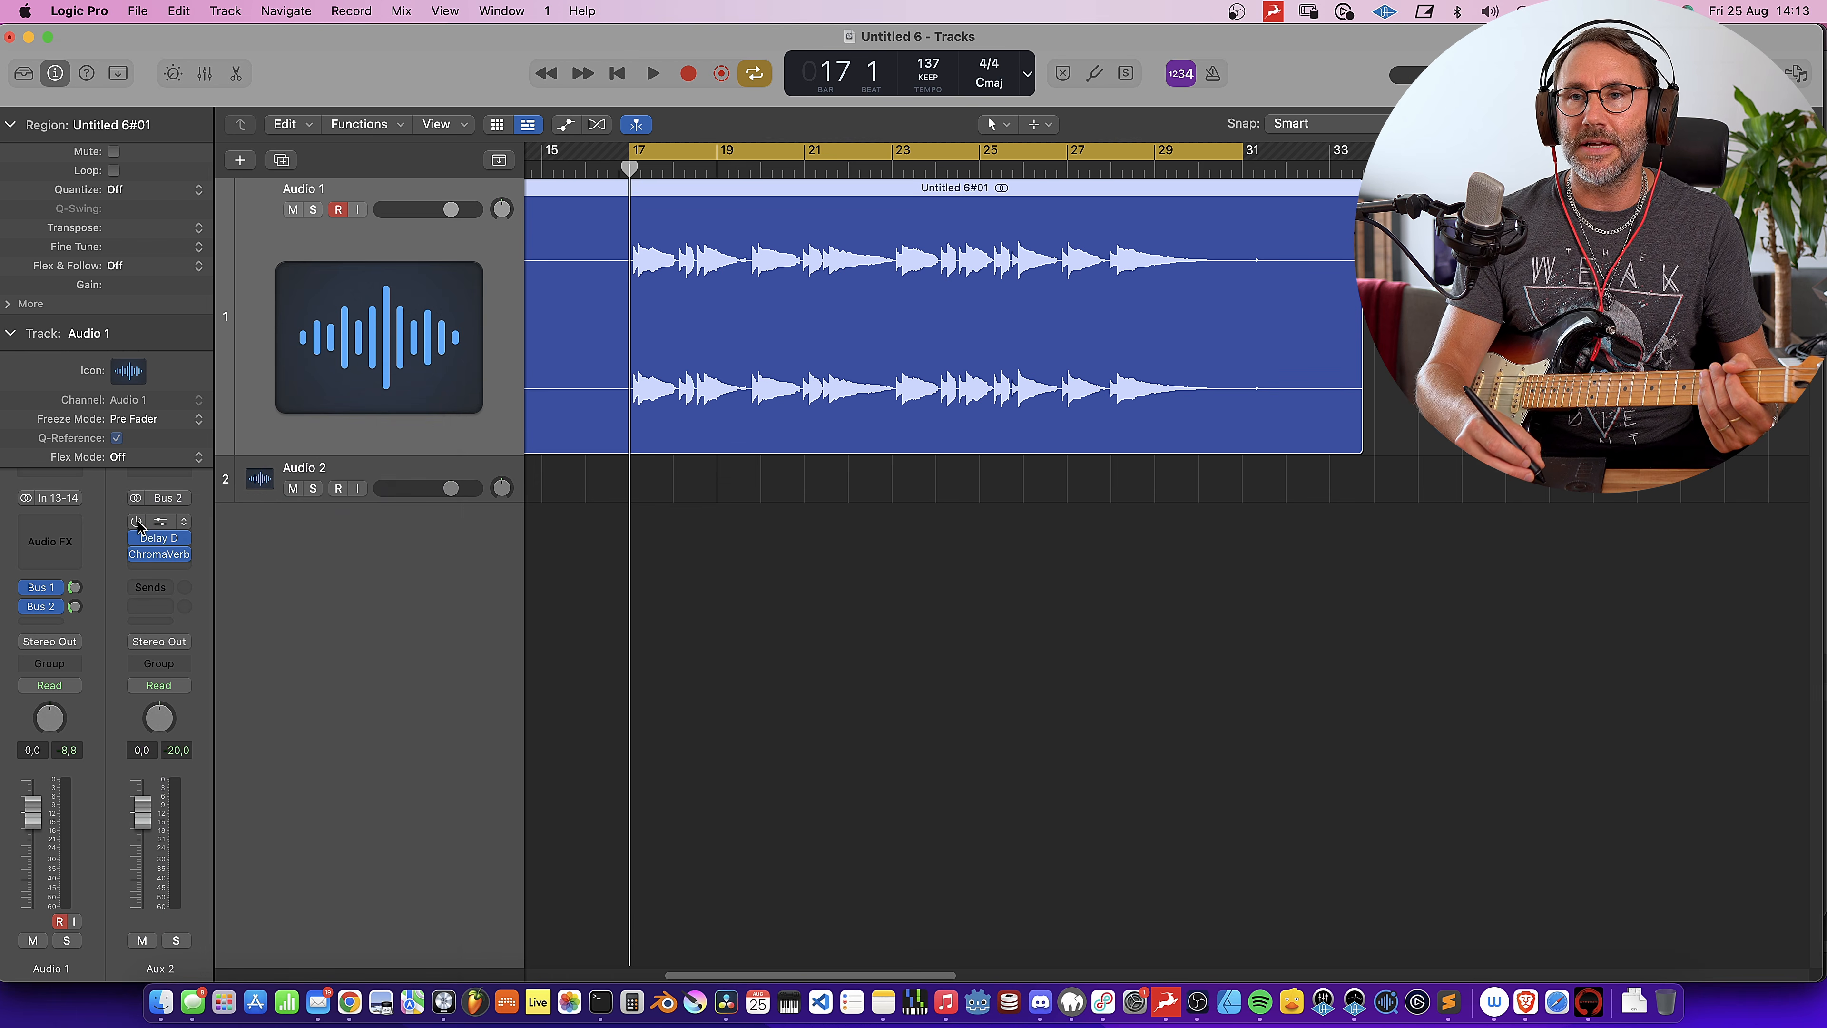
Enable the kHs Pitch Shifter on Aux 2 and set its Mix to 50 %
click(162, 523)
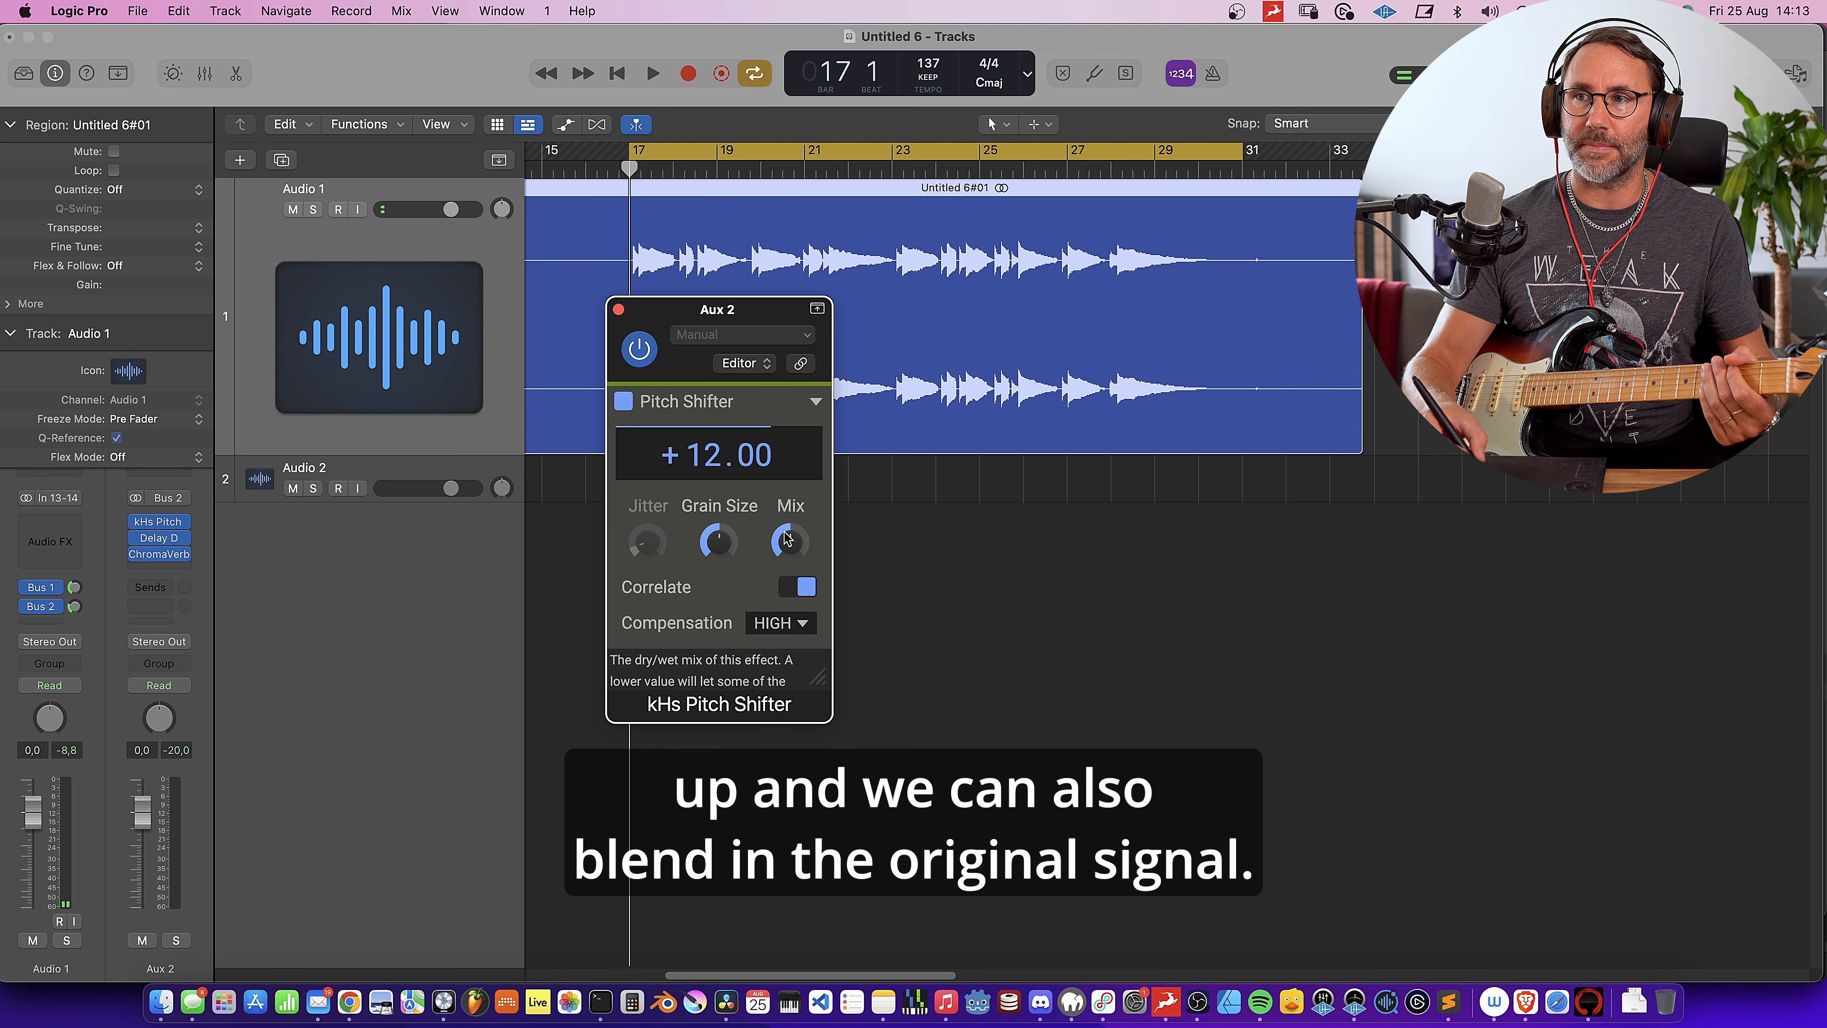
drag(791, 532, 796, 512)
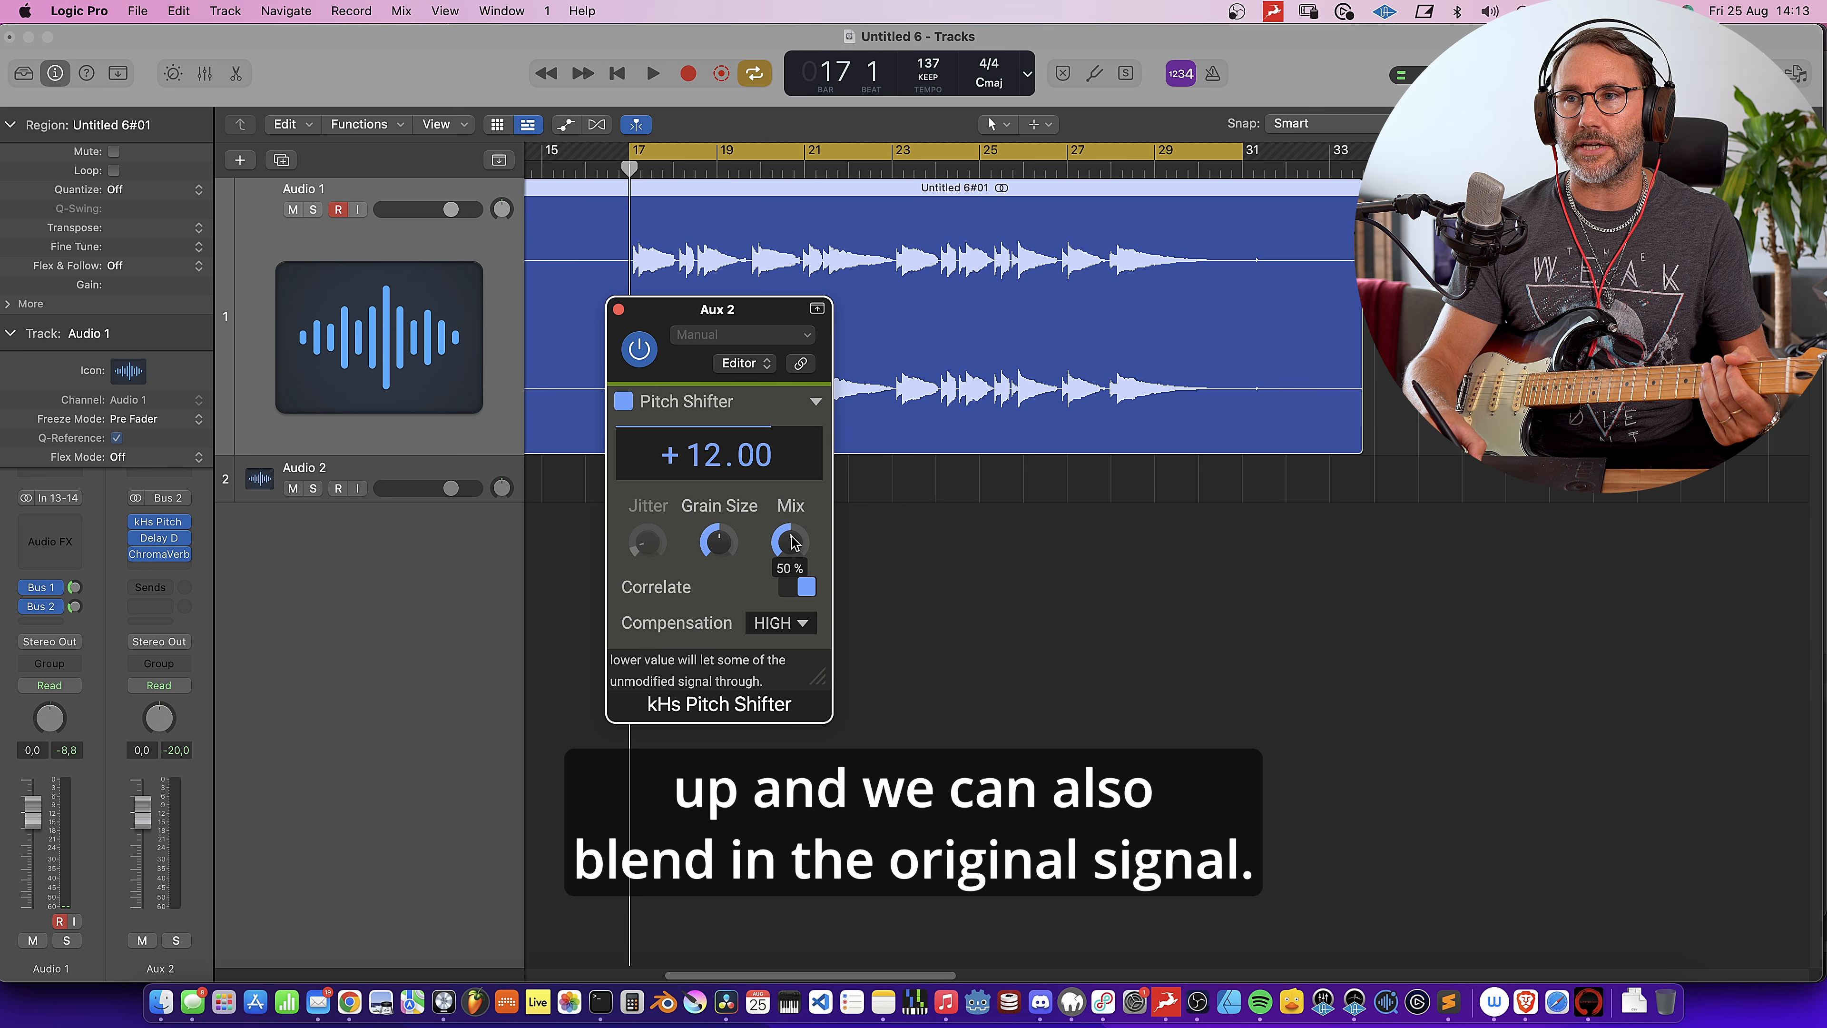
click(620, 309)
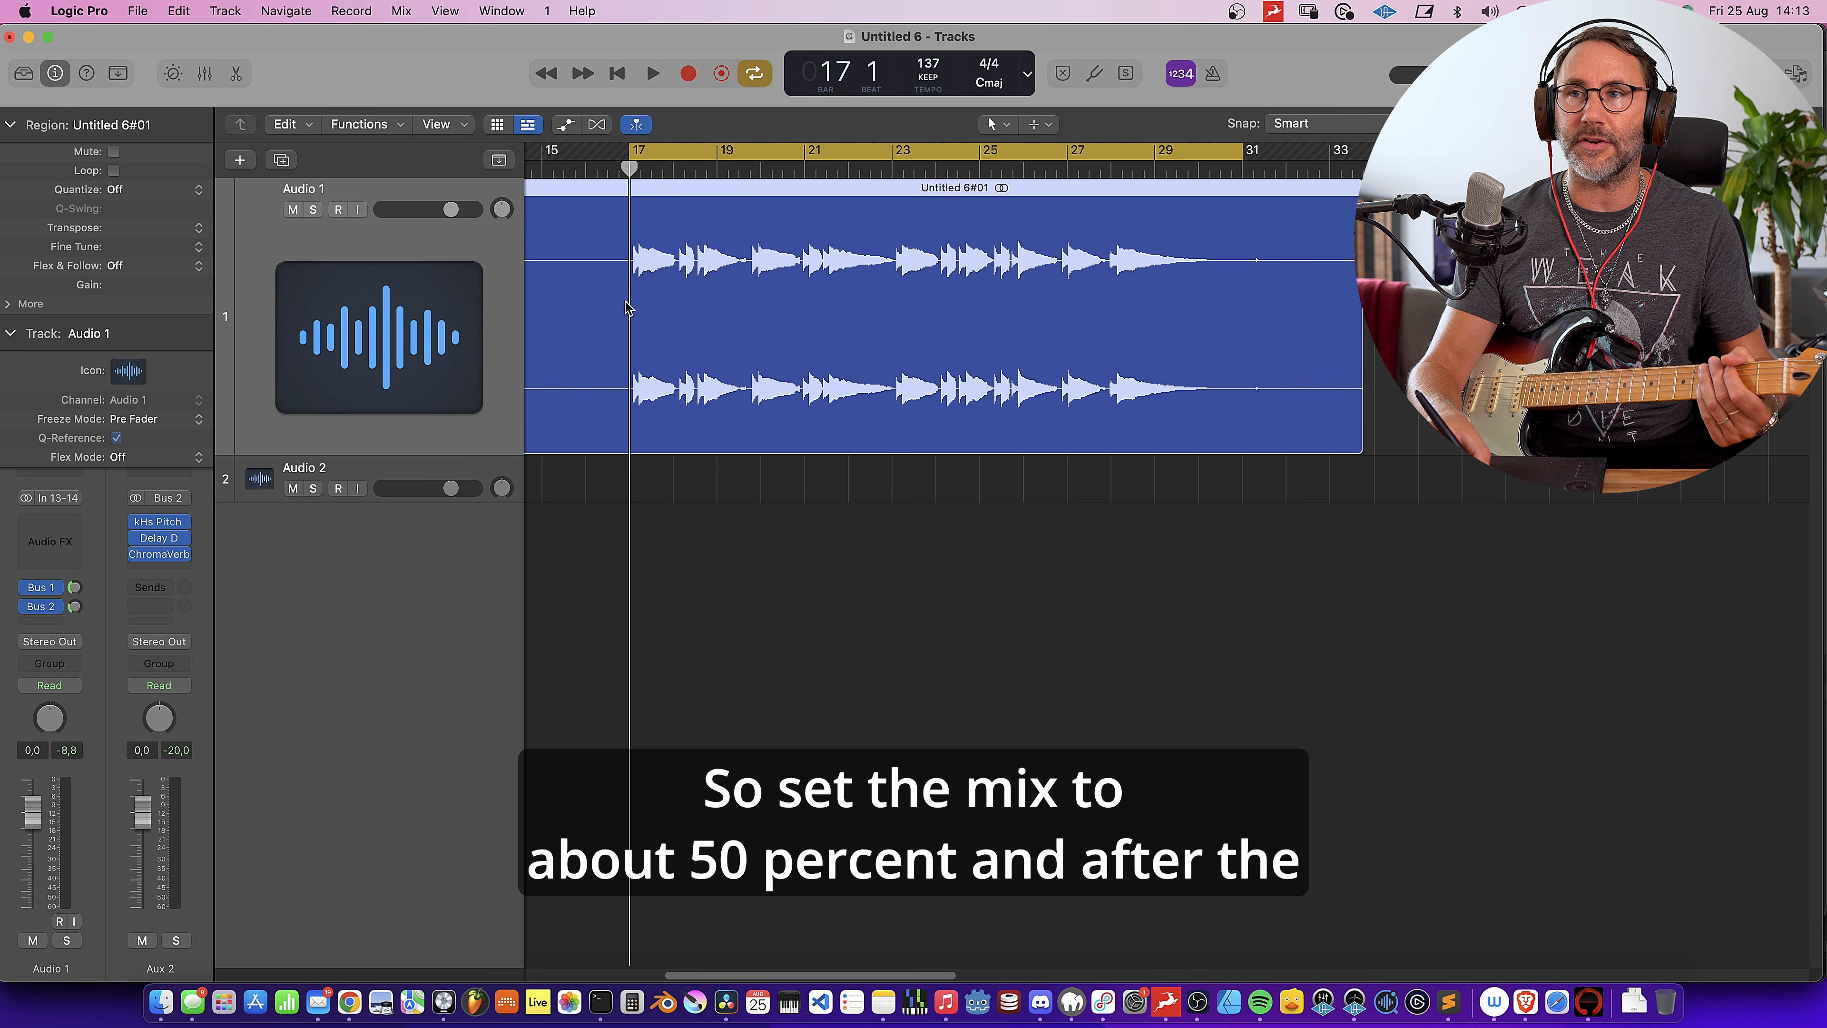
Load the "Film Music Hall" preset from the Halls category in ChromaVerb on Aux 2, and close the plug-in
click(161, 555)
click(748, 265)
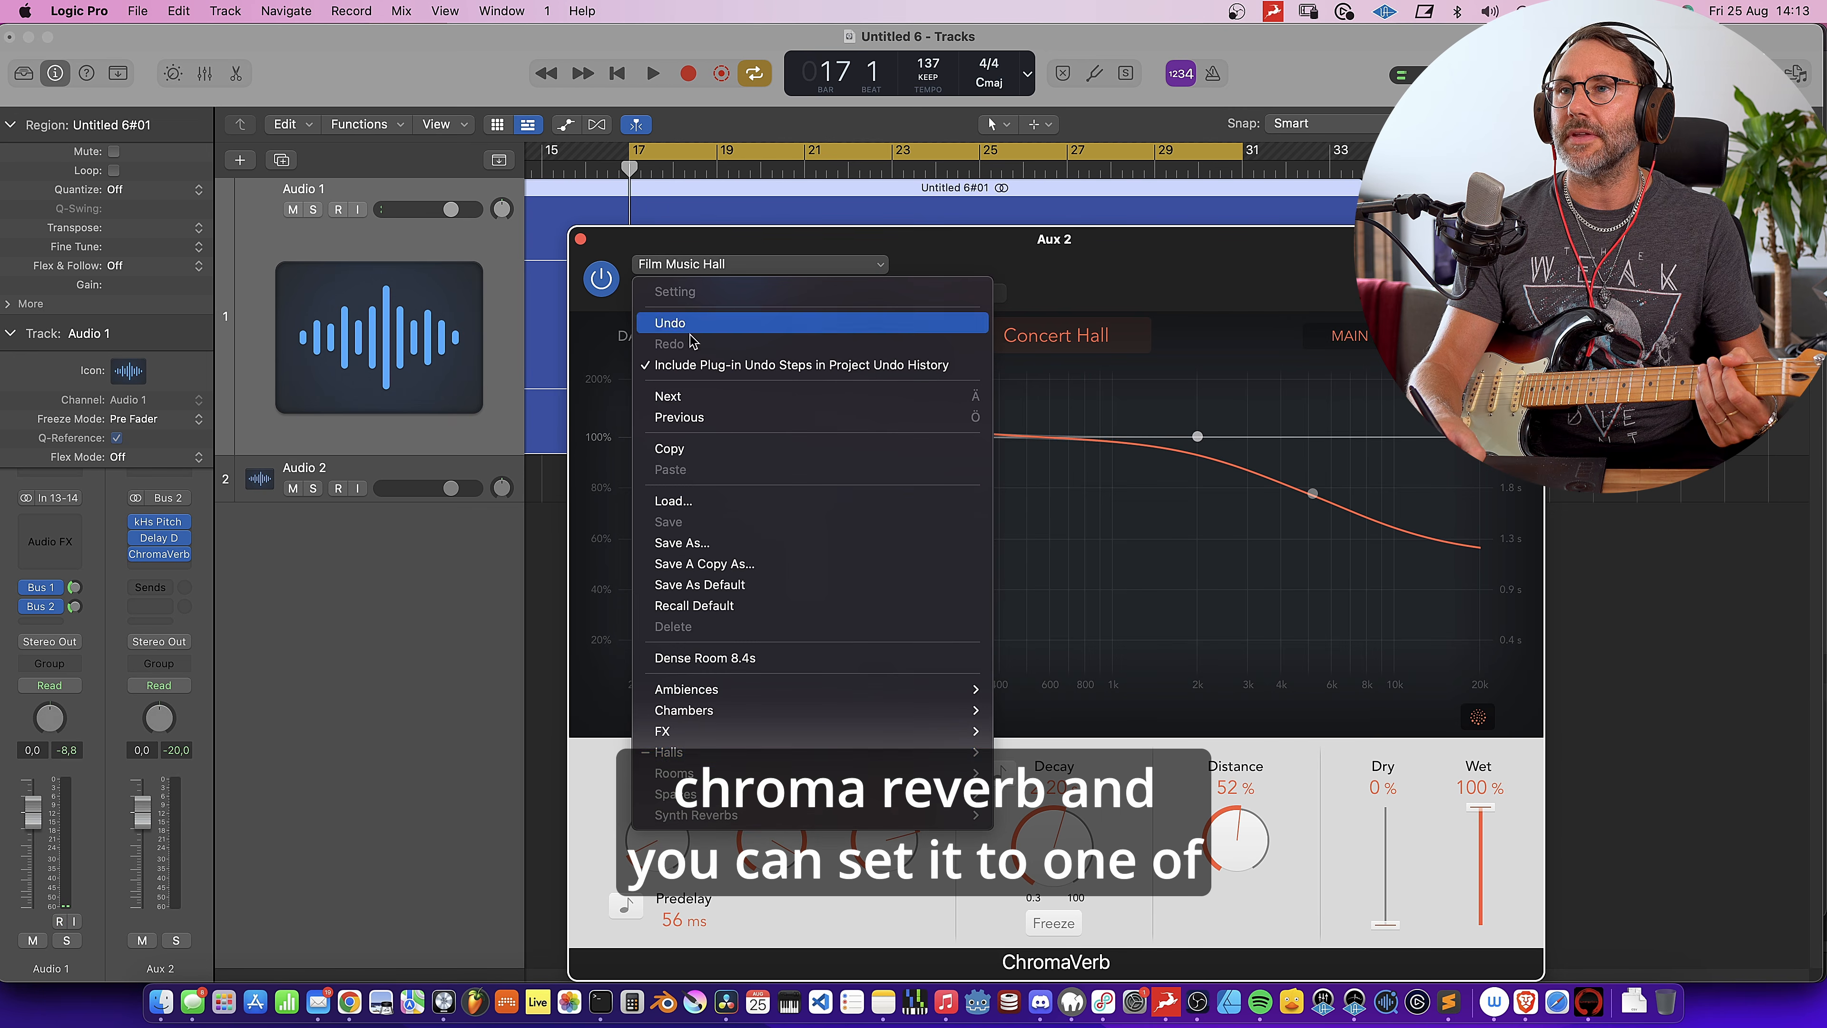
mouse_move(753, 752)
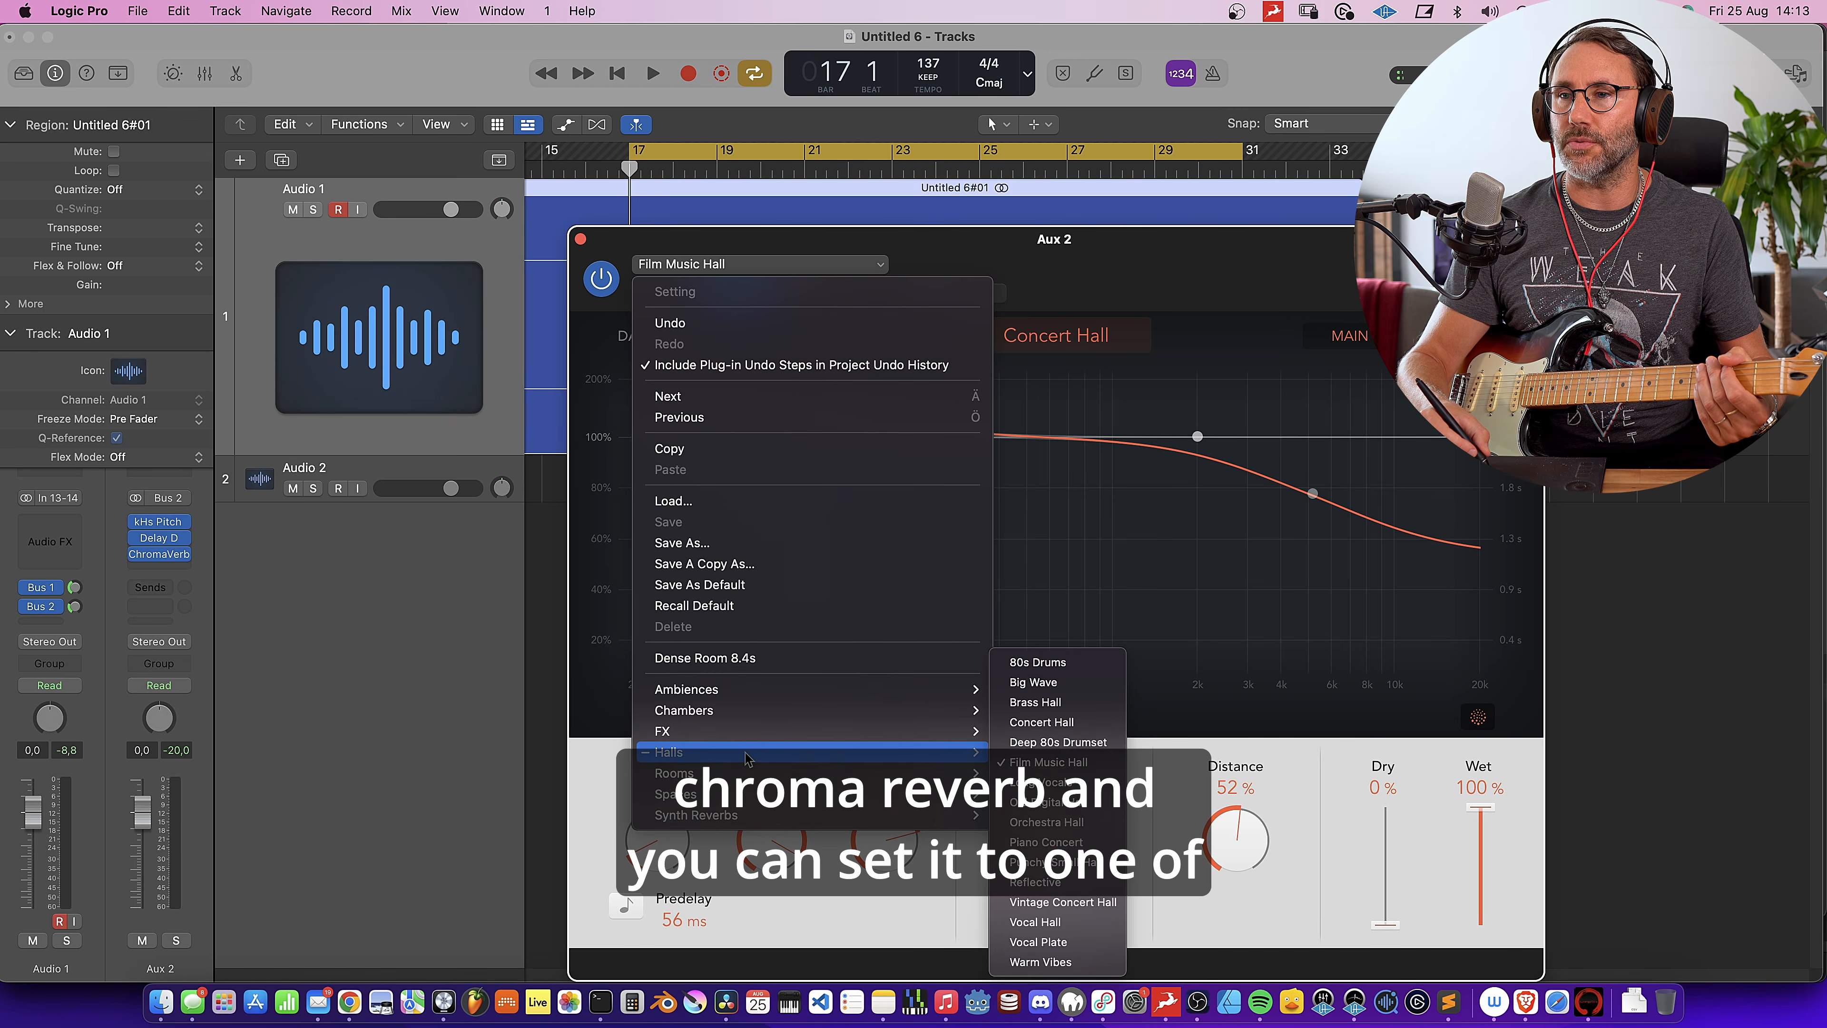
click(1055, 760)
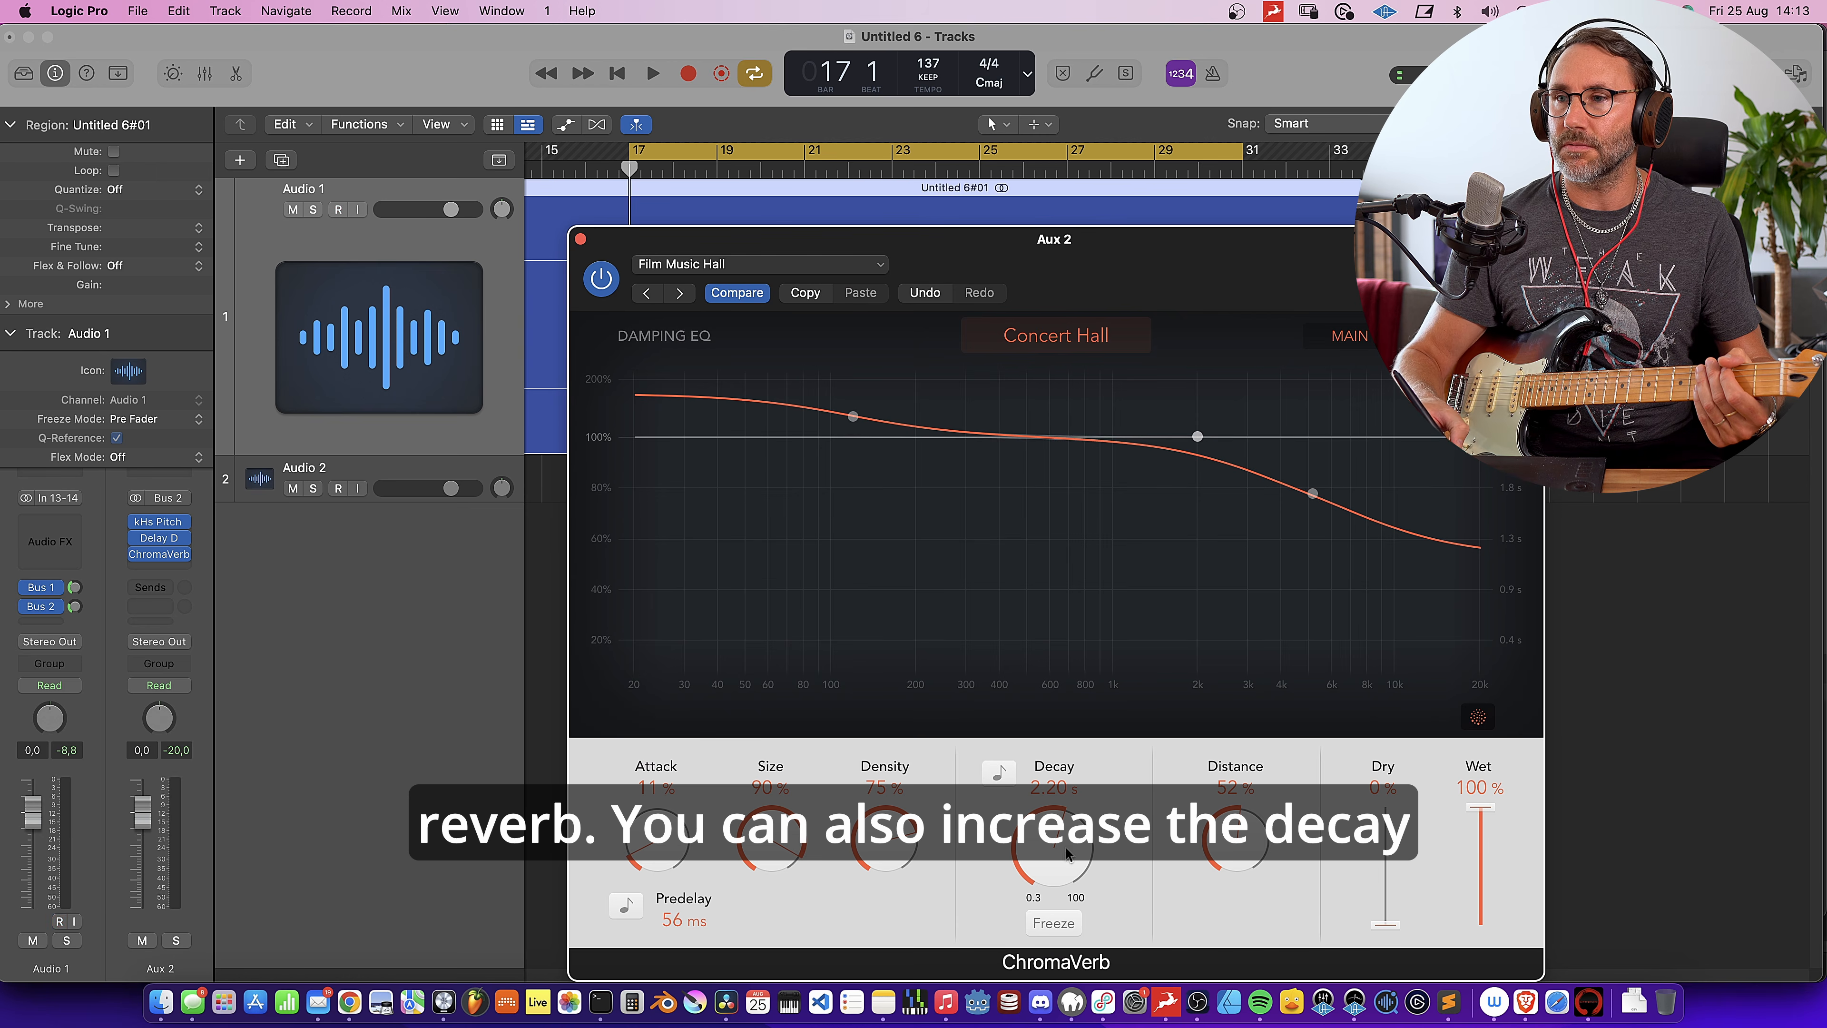
click(581, 240)
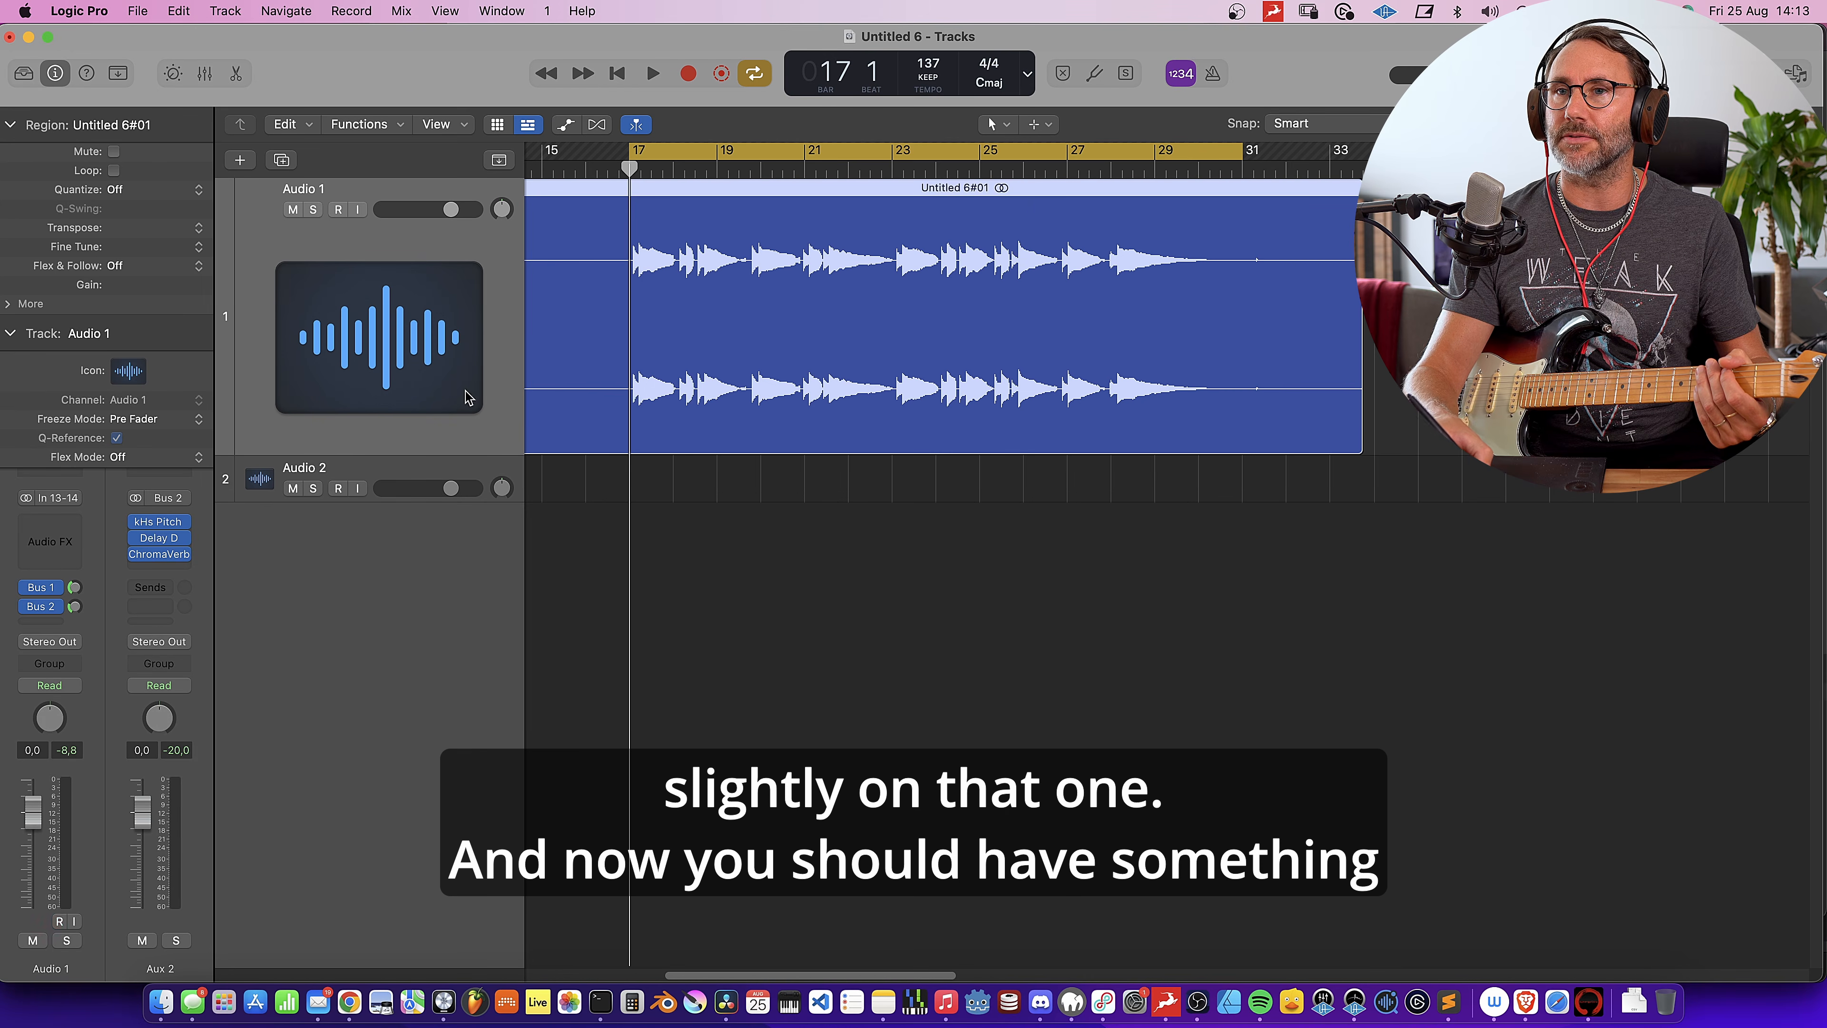